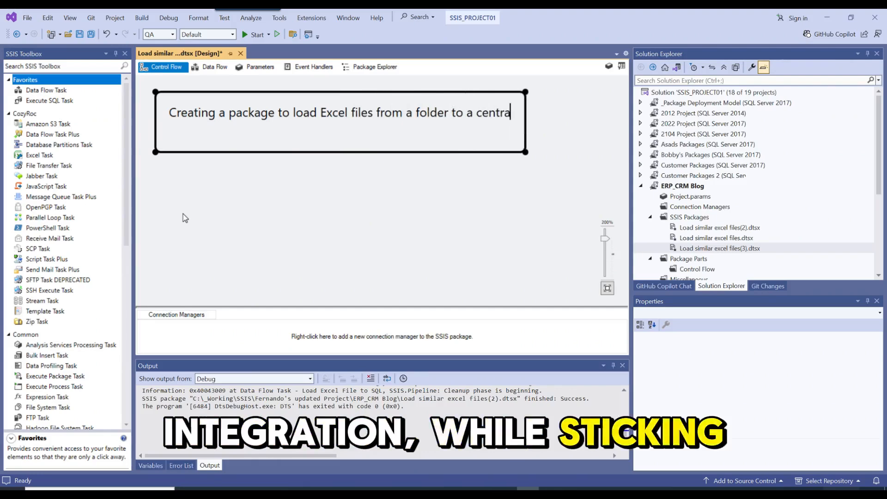
Complete the canvas annotation so it reads "Creating a package to load Excel files from a folder to a central SQL table.".
{"action": "type", "text": "table."}
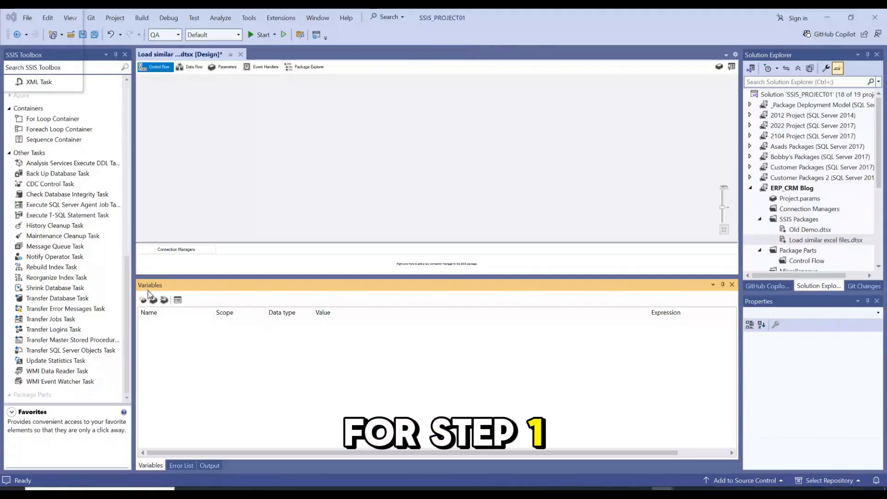
Add a package variable named sFileFolder with the data type String.
{"action": "left_click", "coordinate": [144, 300]}
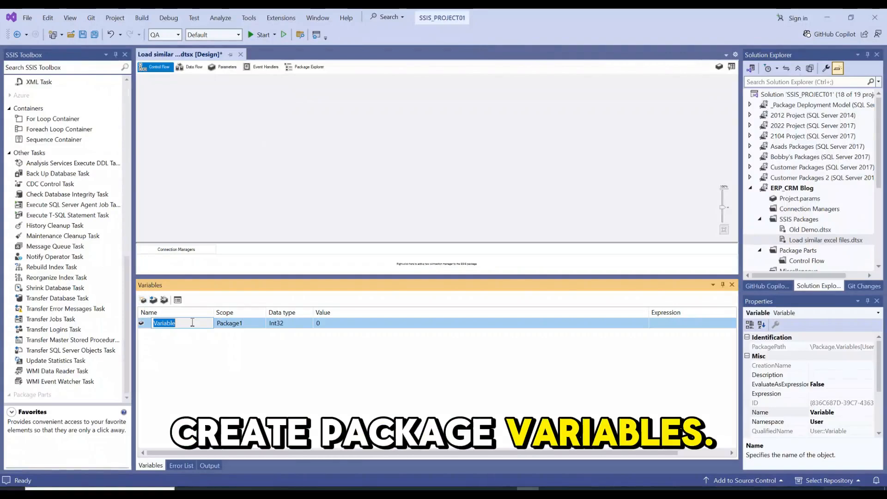
{"action": "type", "text": "sF"}
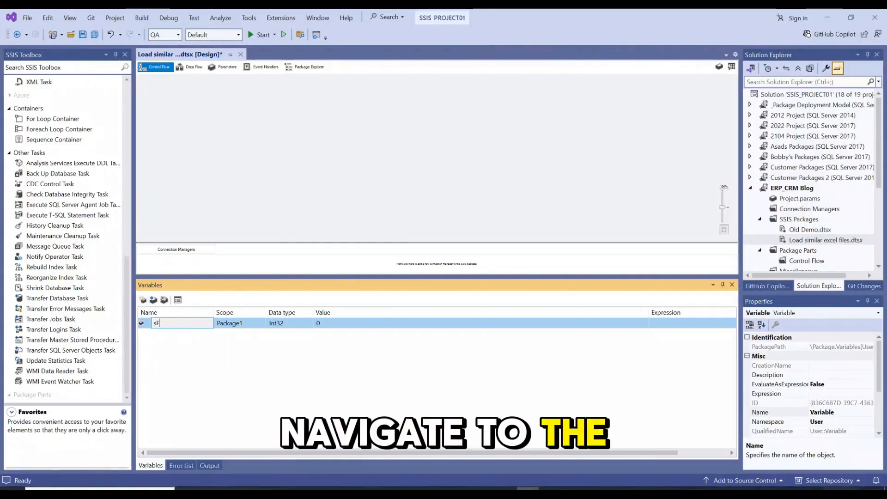
{"action": "type", "text": "ileFolder"}
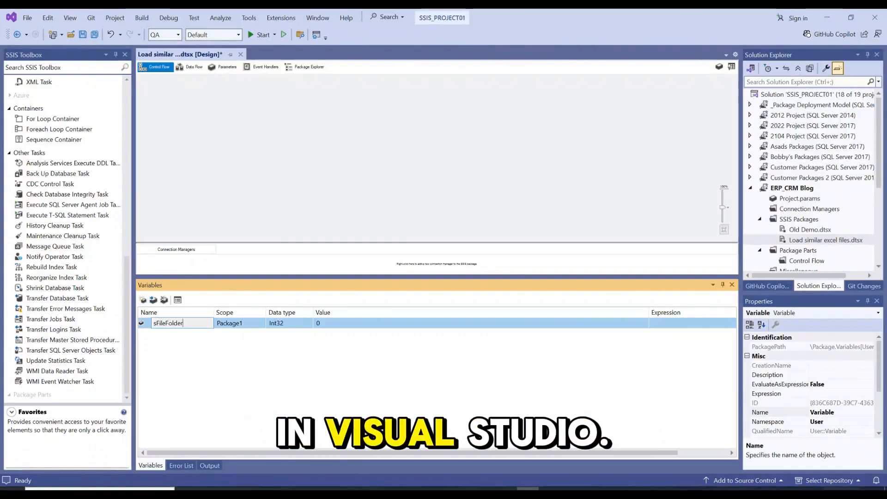
{"action": "key", "text": "Tab"}
{"action": "type", "text": "String"}
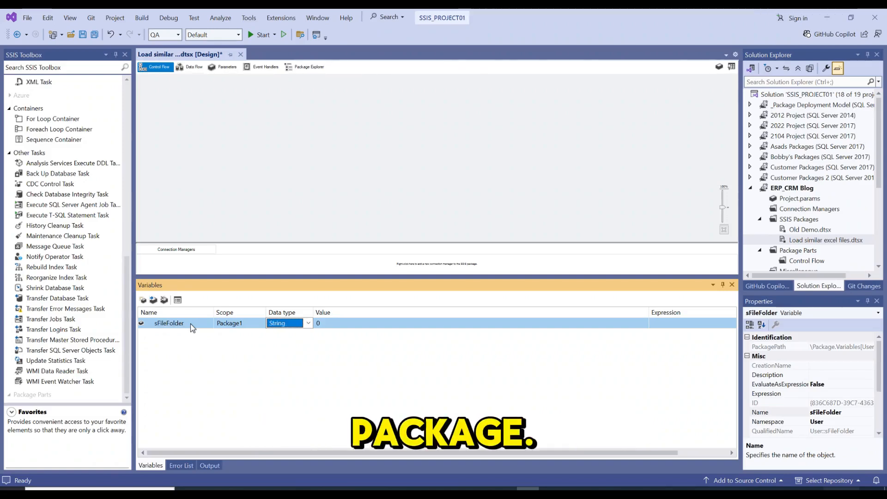
Set the value of sFileFolder to the folder path C:\_Working\fileshare\_Demos\ERP_CRM\Load Similar Excel Files\, without a file name.
{"action": "key", "text": "Tab"}
{"action": "type", "text": "C:\\_Working\\fileshare\\_Demos\\ERP_CRM\\Load Similar Excel Files\\Sales - USA.xlsx"}
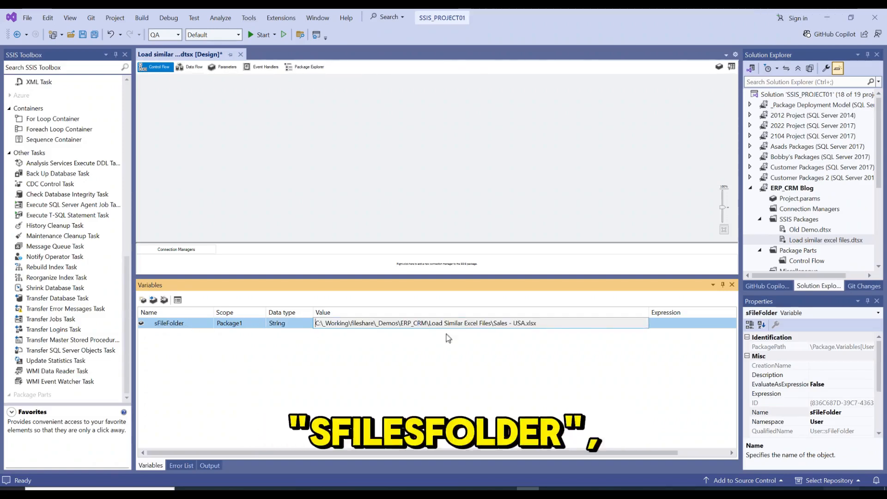
{"action": "key", "text": "BackSpace"}
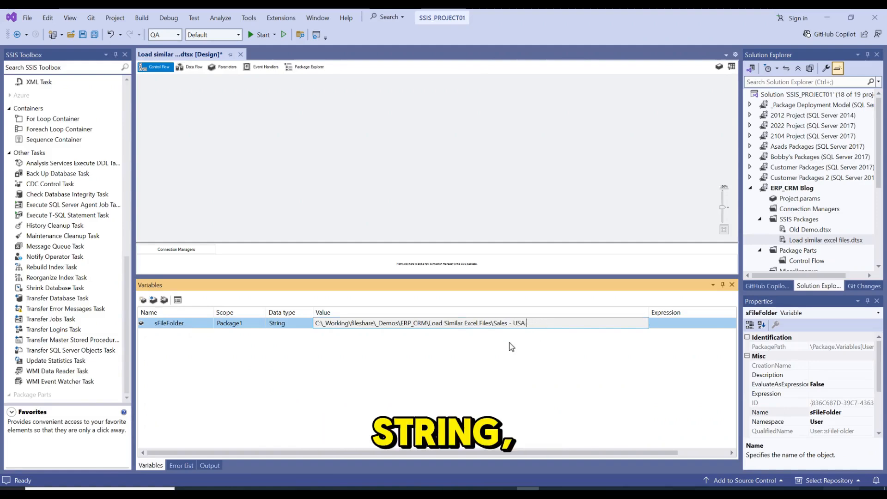
{"action": "key", "text": "BackSpace"}
{"action": "key", "text": "BackSpace"}
{"action": "key", "text": "BackSpace"}
{"action": "key", "text": "BackSpace"}
{"action": "key", "text": "BackSpace"}
{"action": "key", "text": "BackSpace"}
{"action": "key", "text": "BackSpace"}
{"action": "key", "text": "BackSpace"}
{"action": "key", "text": "BackSpace"}
{"action": "key", "text": "BackSpace"}
{"action": "key", "text": "BackSpace"}
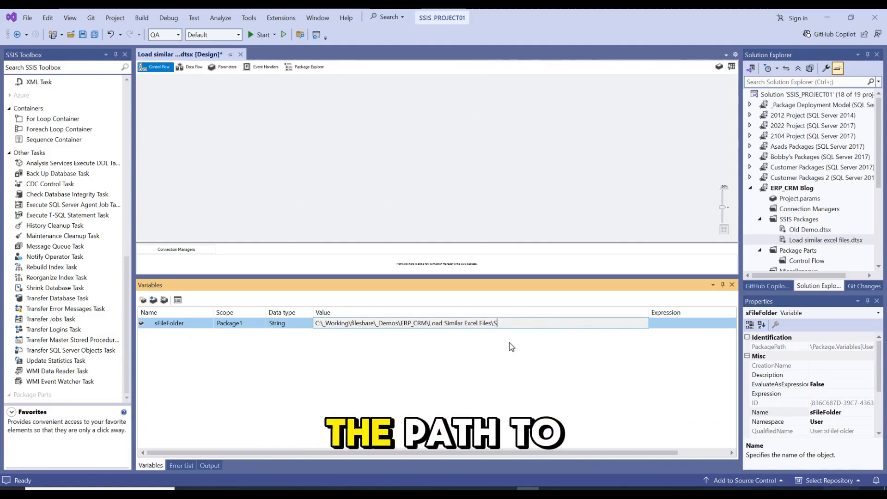
{"action": "key", "text": "BackSpace"}
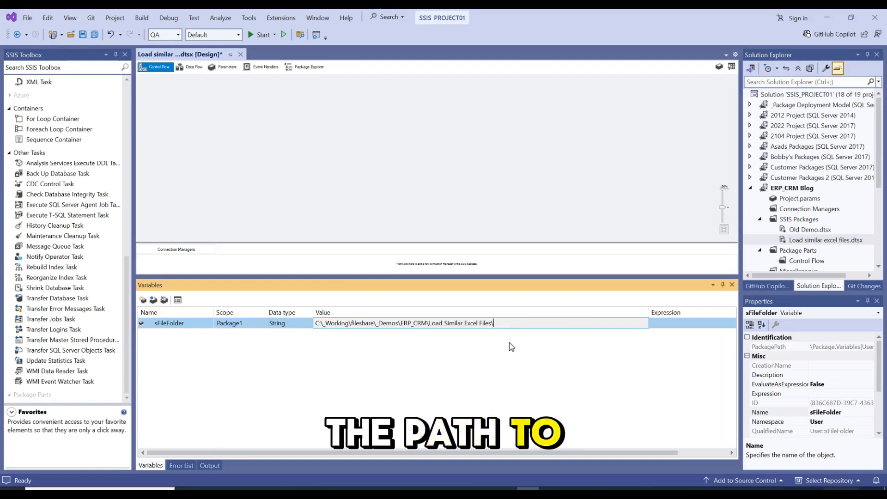
Add a second package variable named sFileFilter with the data type String and the value *.xlsx.
{"action": "left_click", "coordinate": [144, 302]}
{"action": "type", "text": "sFile"}
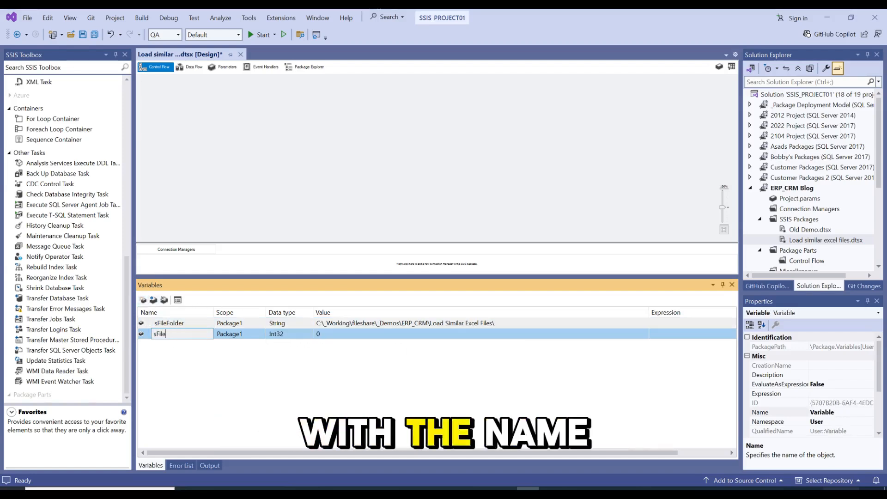
{"action": "type", "text": "Filter"}
{"action": "key", "text": "Tab"}
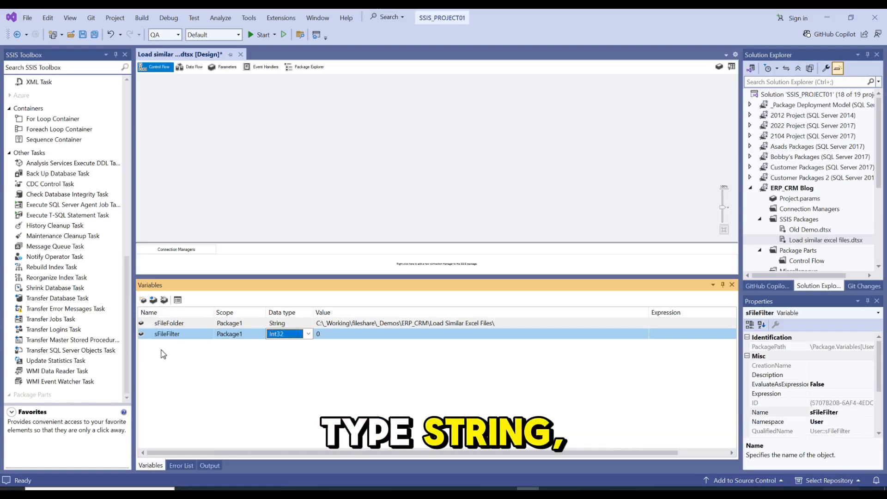
{"action": "key", "text": "s"}
{"action": "key", "text": "s"}
{"action": "key", "text": "Tab"}
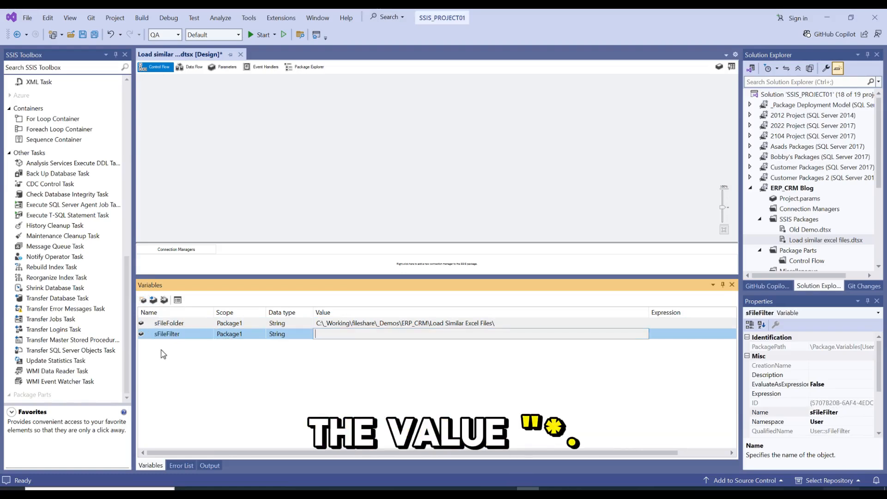
{"action": "type", "text": "*.x"}
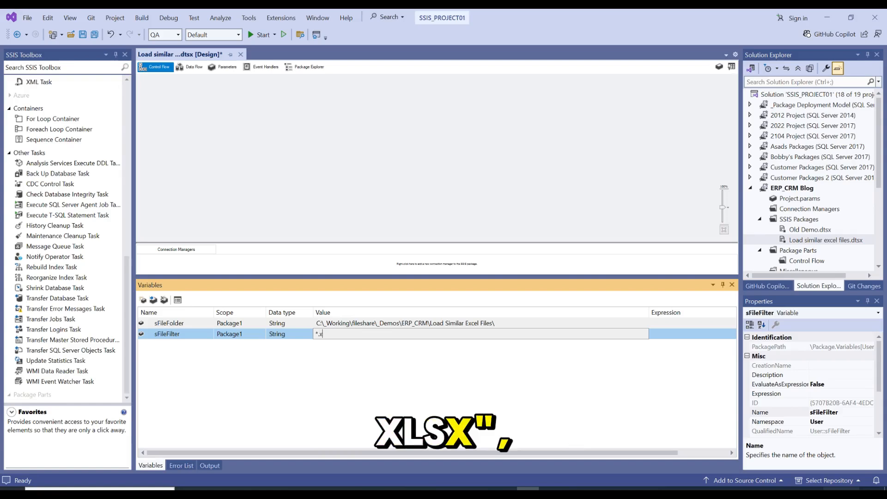
{"action": "type", "text": "lsx"}
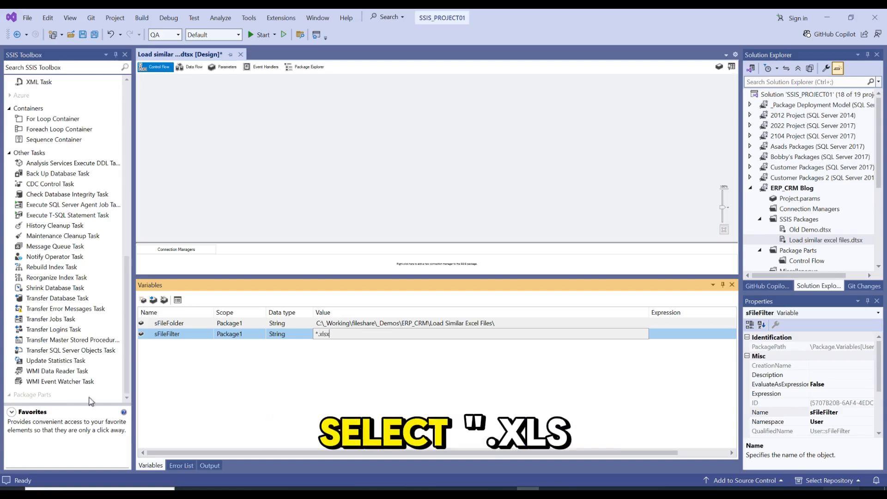
{"action": "left_click", "coordinate": [198, 384]}
Add a String variable named sFQFileName with the value C:\_Working\fileshare\_Demos\ERP_CRM\Load Similar Excel Files\Sales - USA.xlsx.
{"action": "left_click", "coordinate": [143, 299]}
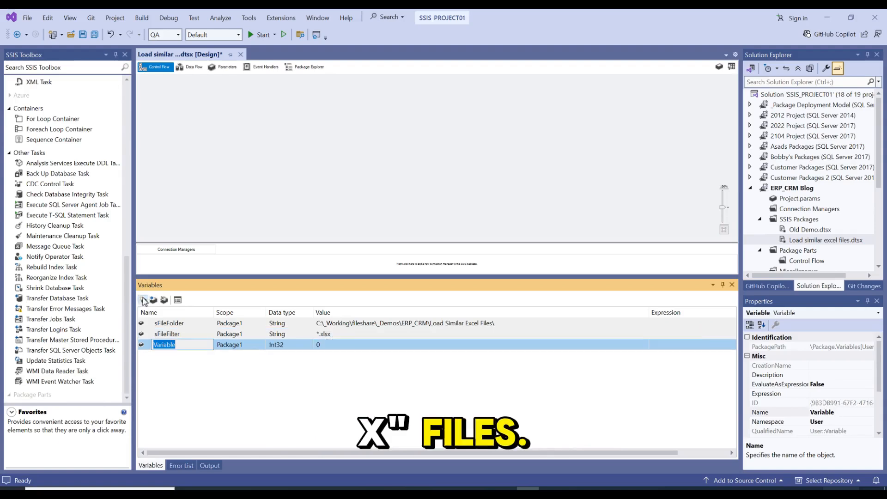
{"action": "type", "text": "s"}
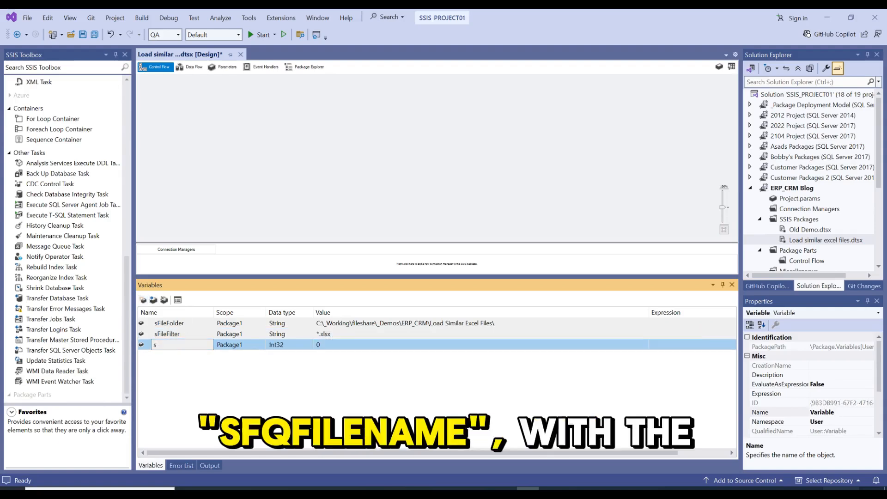
{"action": "type", "text": "FQFile"}
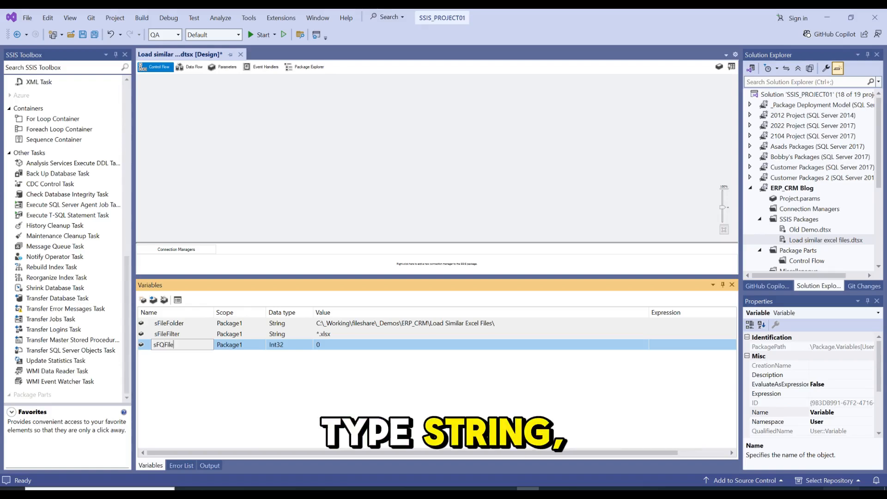
{"action": "type", "text": "Name"}
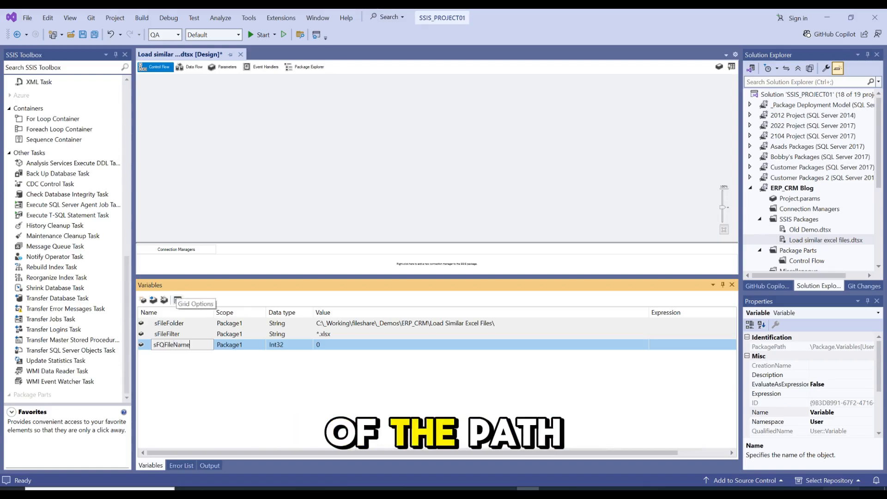
{"action": "key", "text": "Tab"}
{"action": "key", "text": "Tab"}
{"action": "key", "text": "s"}
{"action": "key", "text": "s"}
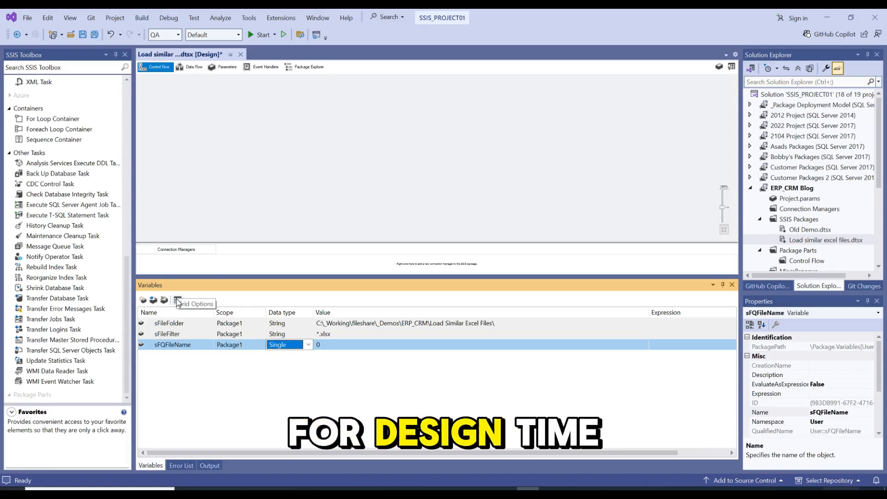
{"action": "key", "text": "s"}
{"action": "key", "text": "Tab"}
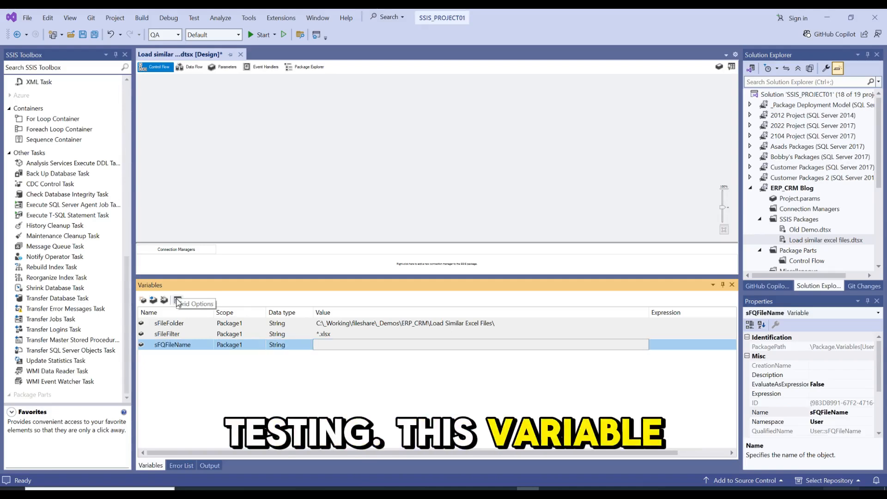
{"action": "type", "text": "C:\\_Working\\fileshare\\_Demos\\ERP_CRM\\Load Similar Excel Files\\Sales - USA.xlsx"}
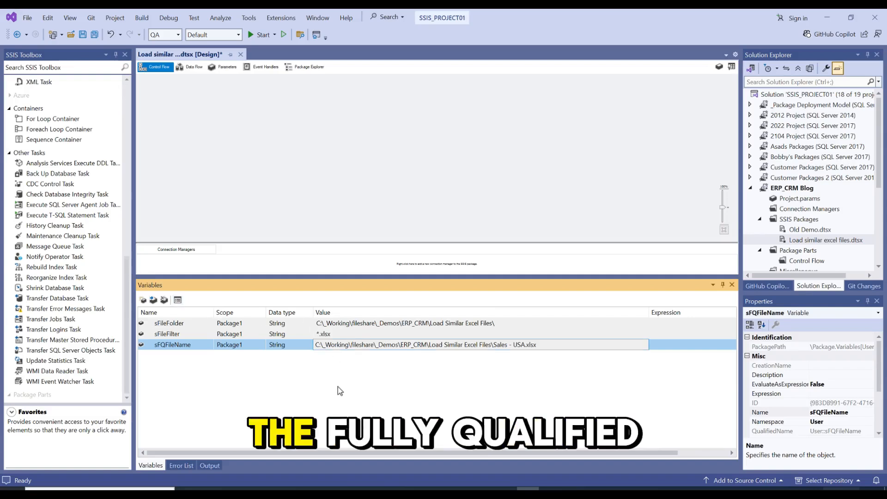
{"action": "key", "text": "Return"}
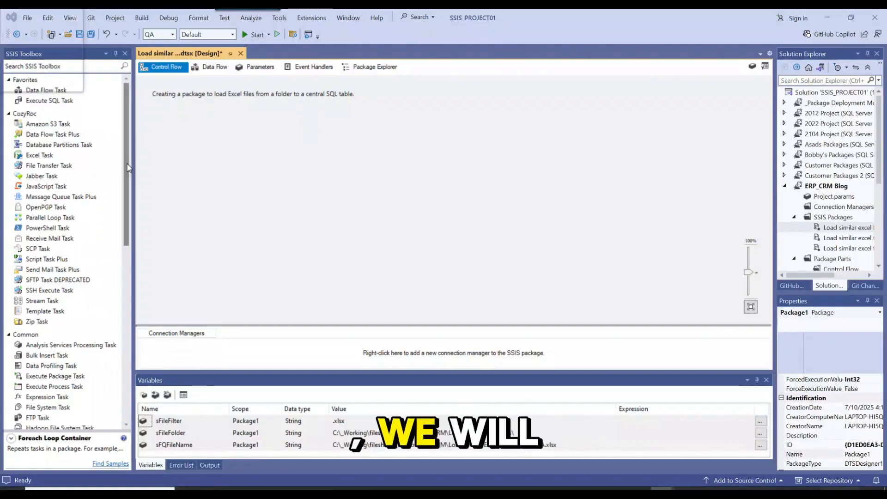
Place a Foreach Loop Container on the control flow below the annotation and enlarge it to hold tasks.
{"action": "left_click_drag", "start_coordinate": [129, 168], "coordinate": [119, 260]}
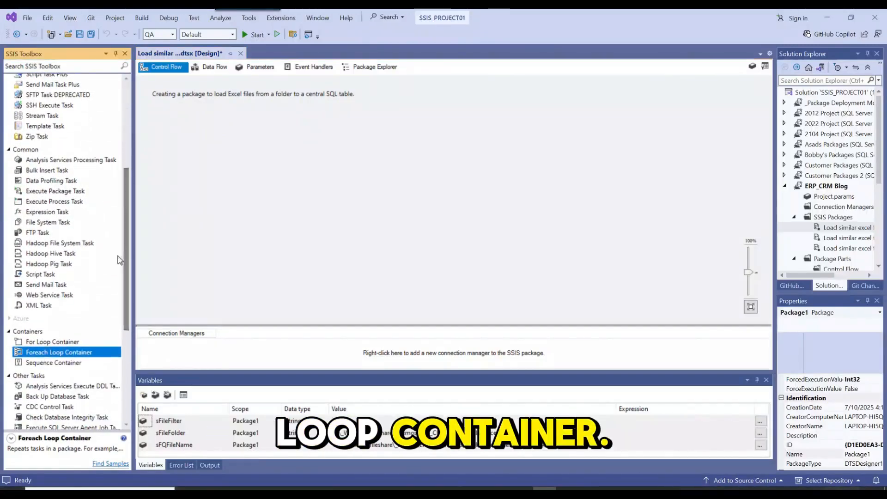
{"action": "left_click_drag", "start_coordinate": [90, 357], "coordinate": [154, 133]}
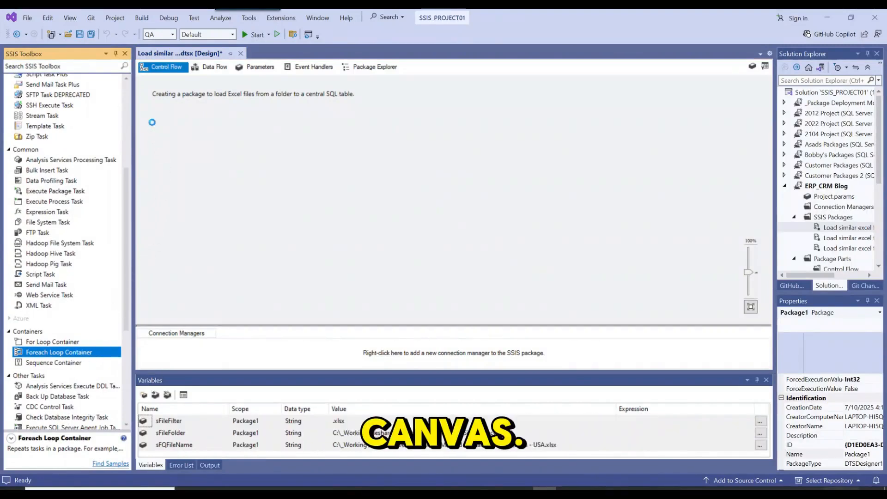
{"action": "left_click_drag", "start_coordinate": [254, 172], "coordinate": [315, 257]}
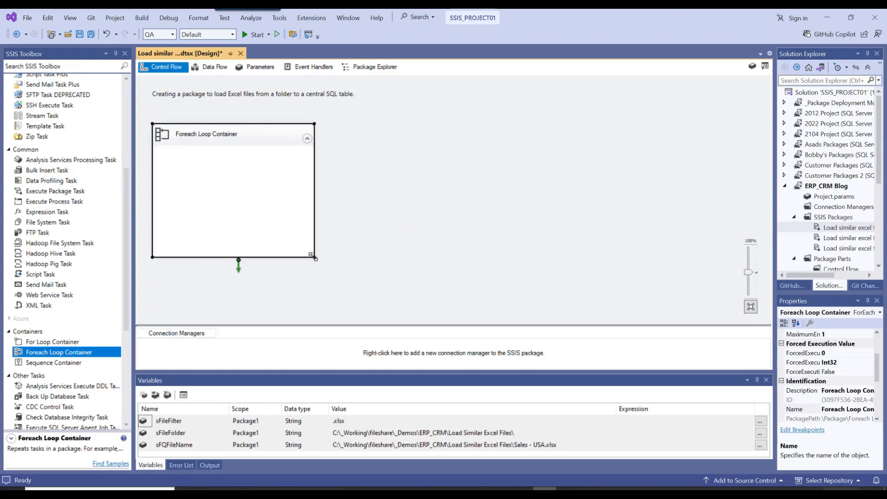
Open the Foreach Loop Container for editing and name it "Foreach Loop Container - For Each Excel File".
{"action": "double_click", "coordinate": [225, 139]}
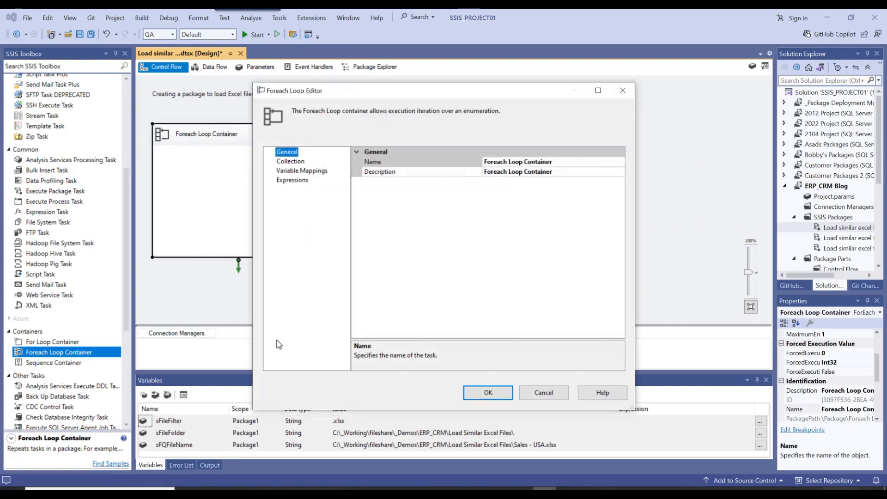
{"action": "left_click", "coordinate": [567, 161]}
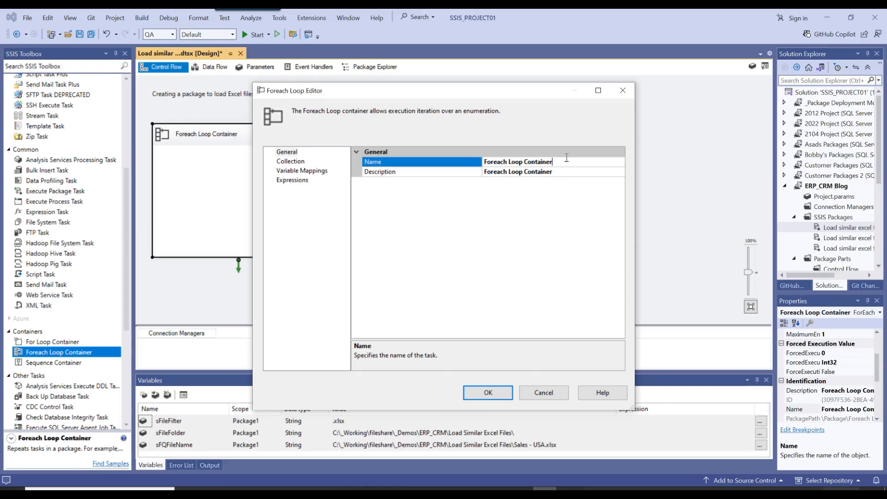
{"action": "key", "text": "ctrl+a"}
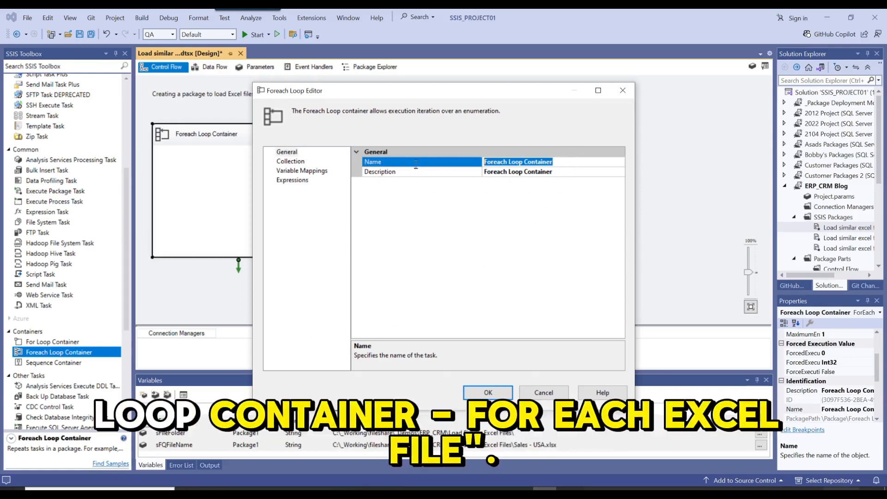
{"action": "type", "text": "Foreach Loop Container - For Each Excel File"}
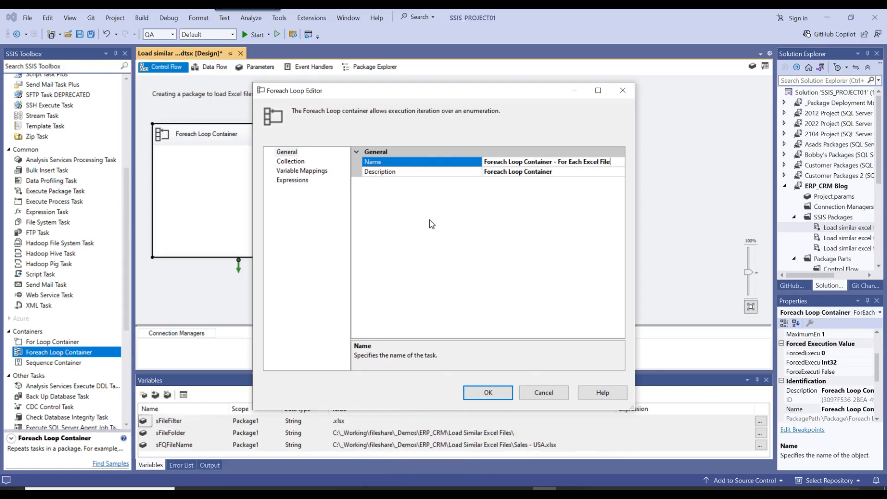
Set the loop's collection enumerator to Foreach File Enumerator.
{"action": "left_click", "coordinate": [298, 162]}
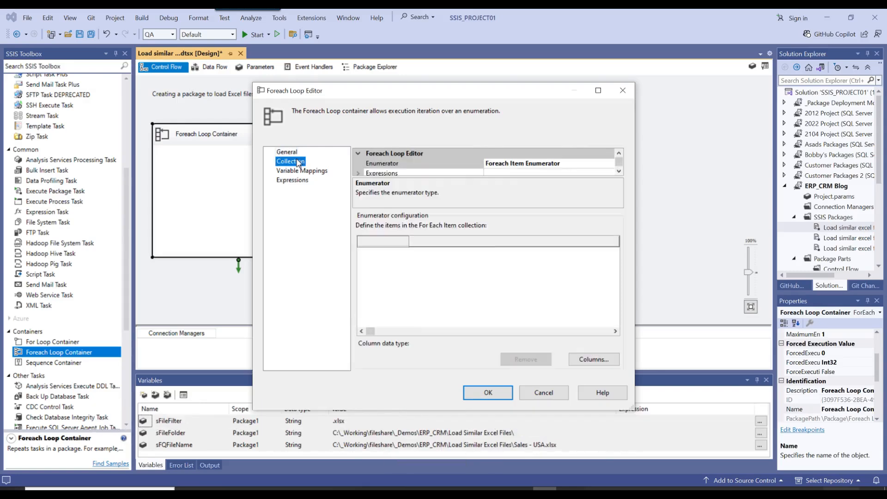
{"action": "left_click", "coordinate": [547, 165]}
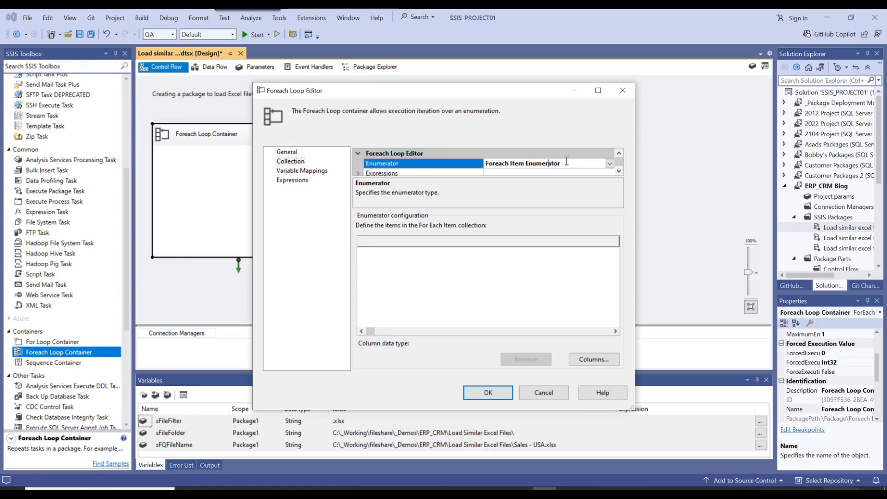
{"action": "left_click", "coordinate": [610, 163]}
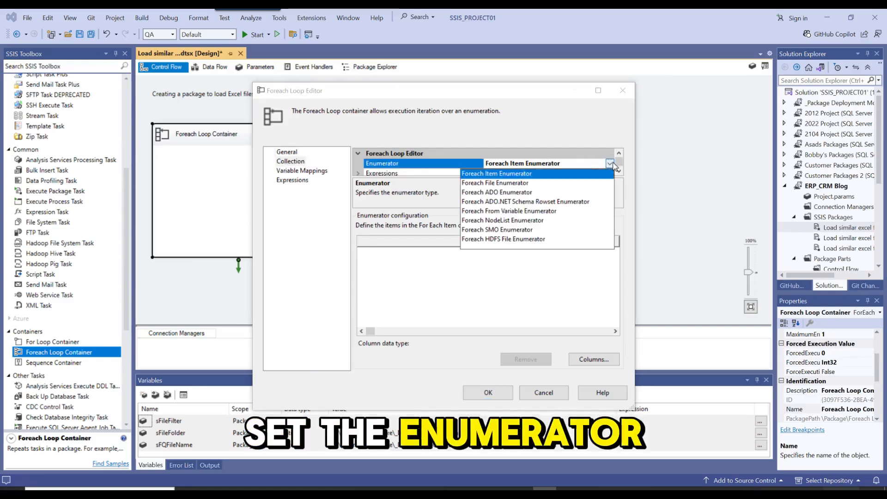
{"action": "left_click", "coordinate": [550, 184]}
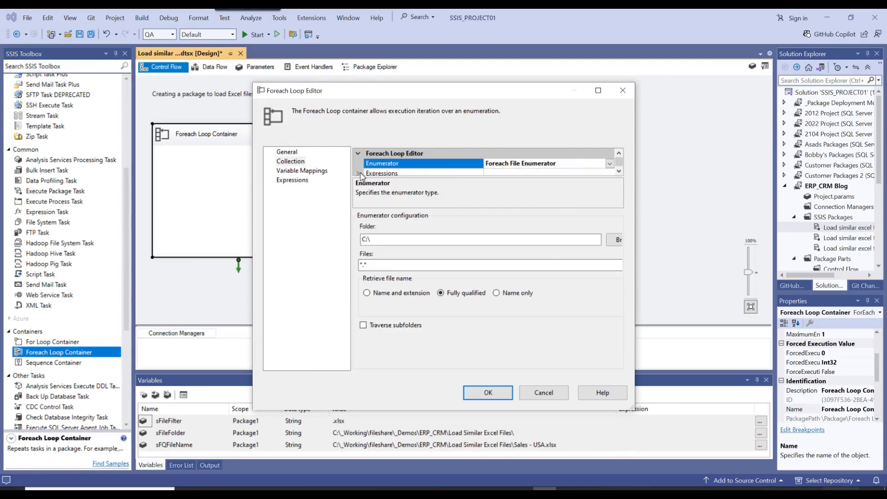
Add a Directory property expression to the file enumerator using the variable @[User::sFileFolder] and evaluate it.
{"action": "left_click", "coordinate": [363, 173]}
{"action": "left_click", "coordinate": [610, 172]}
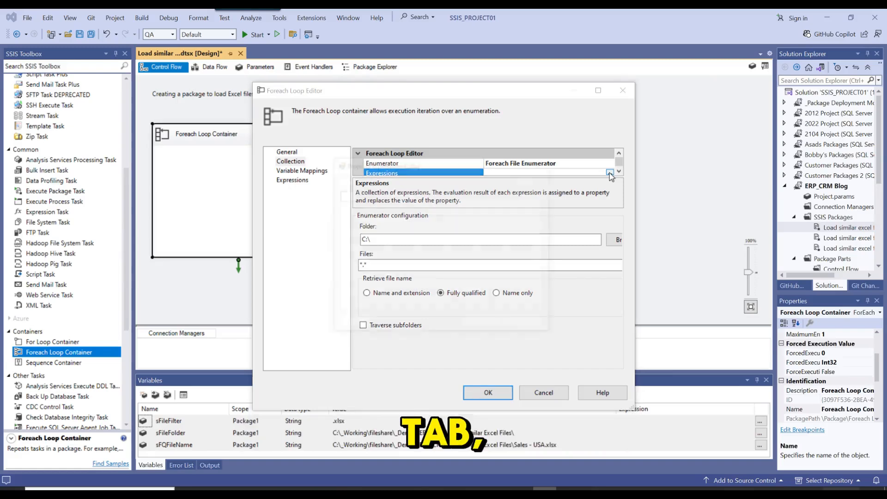
{"action": "left_click", "coordinate": [428, 208]}
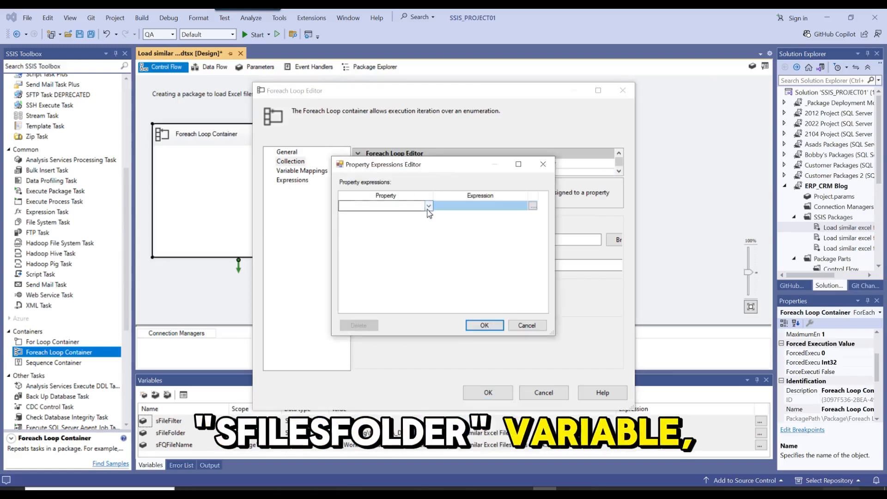
{"action": "left_click", "coordinate": [364, 230]}
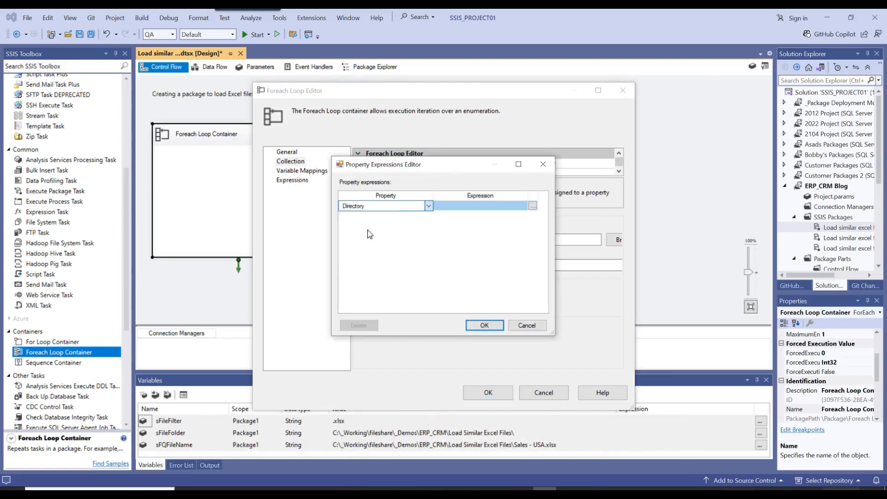
{"action": "left_click", "coordinate": [532, 205]}
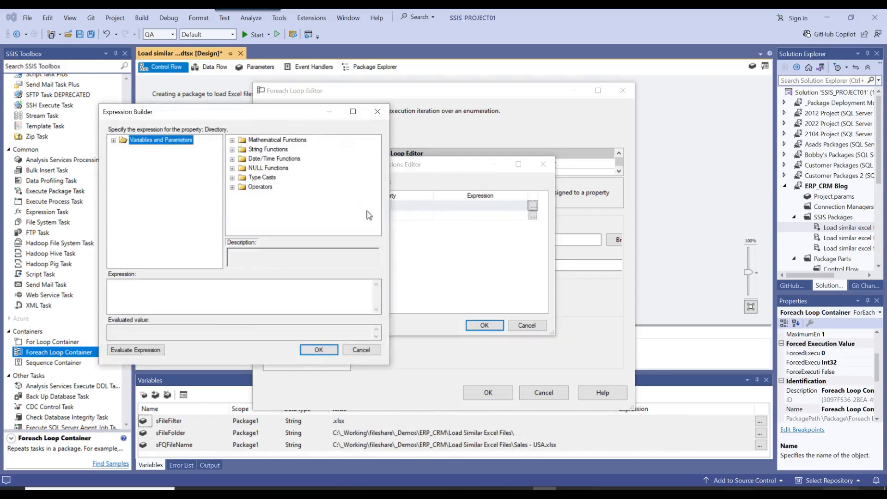
{"action": "left_click", "coordinate": [113, 141]}
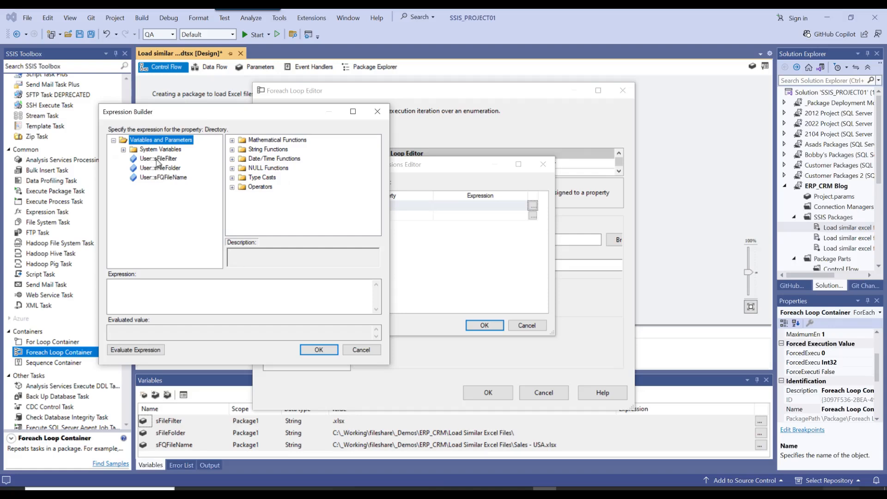
{"action": "left_click_drag", "start_coordinate": [161, 169], "coordinate": [167, 284]}
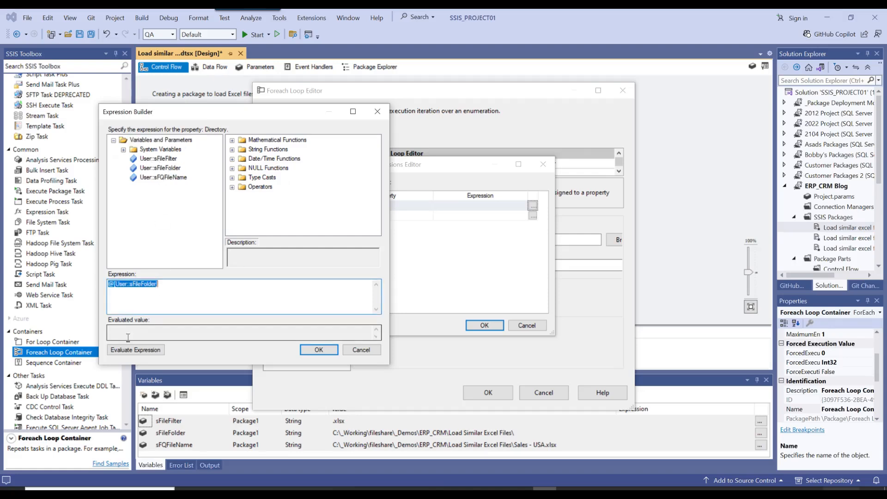
{"action": "left_click", "coordinate": [136, 350]}
{"action": "left_click", "coordinate": [319, 350]}
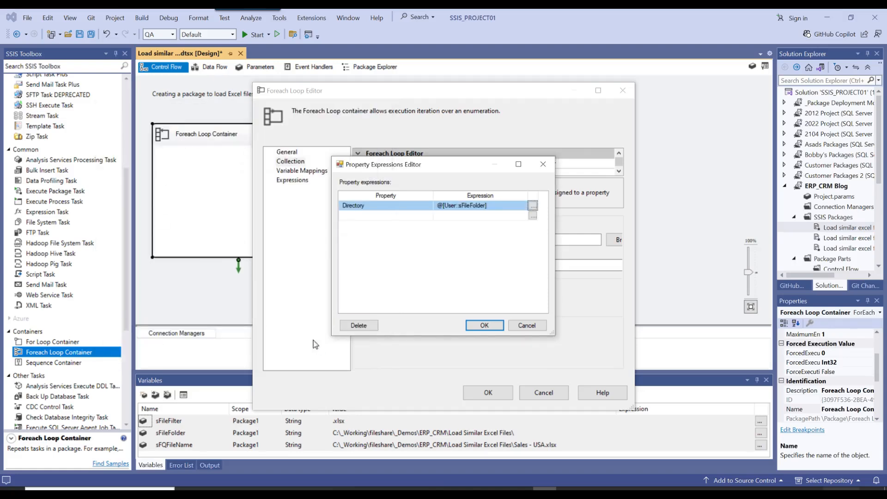
Add a FileSpec property expression using @[User::sFileFilter], evaluate it, and confirm the enumerator's property expressions.
{"action": "left_click", "coordinate": [425, 217]}
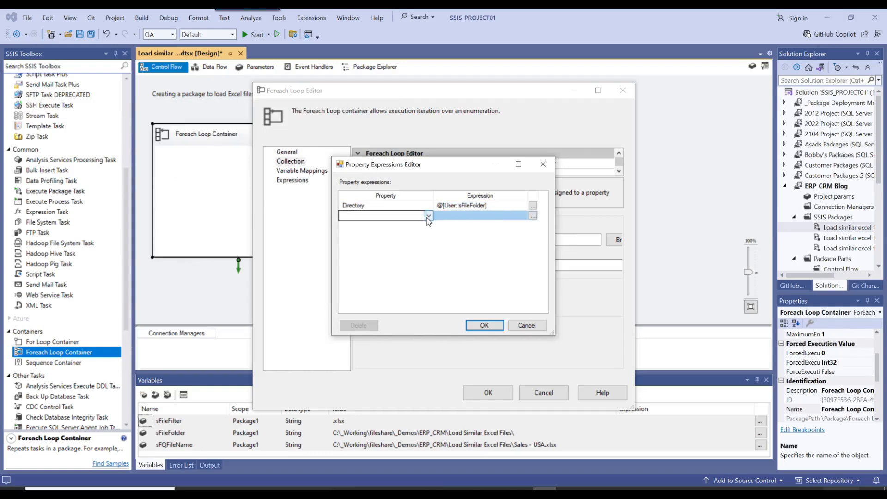
{"action": "left_click", "coordinate": [422, 216]}
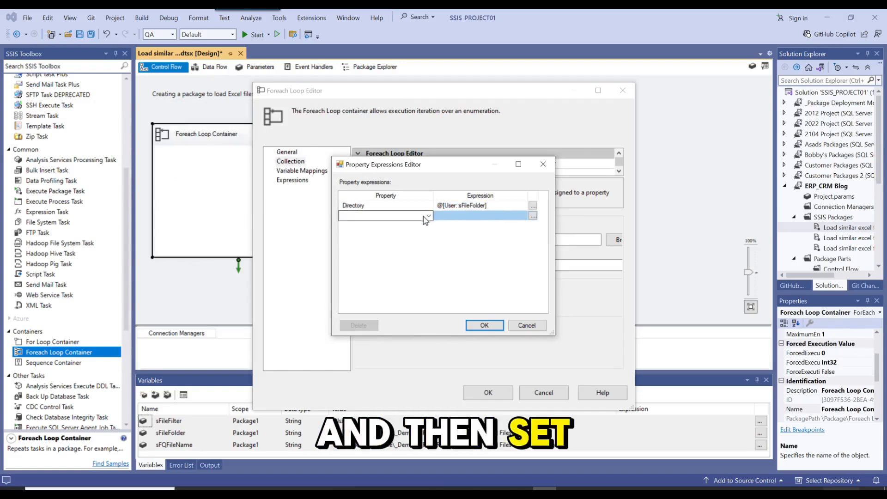
{"action": "left_click", "coordinate": [428, 216]}
{"action": "left_click", "coordinate": [388, 250]}
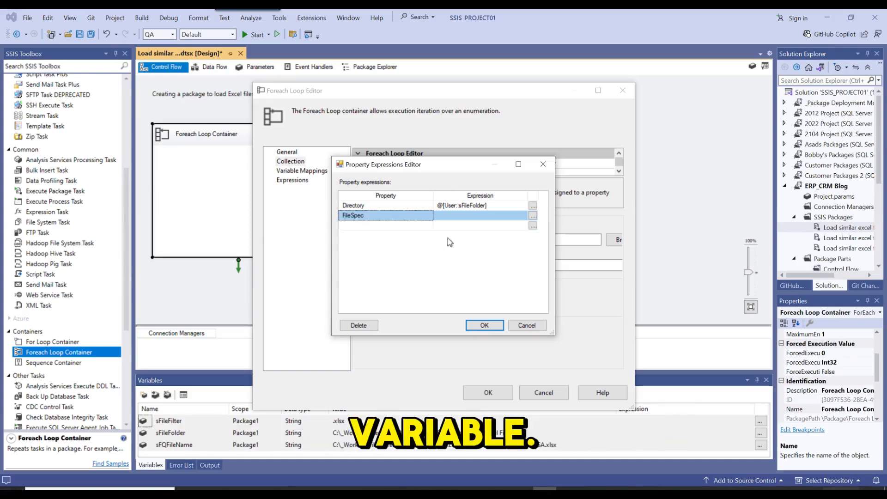
{"action": "left_click", "coordinate": [532, 216]}
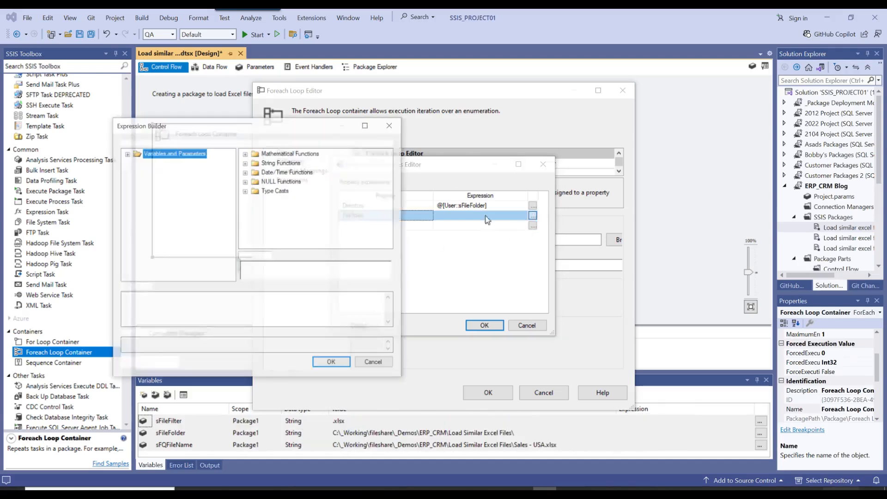
{"action": "left_click", "coordinate": [127, 153]}
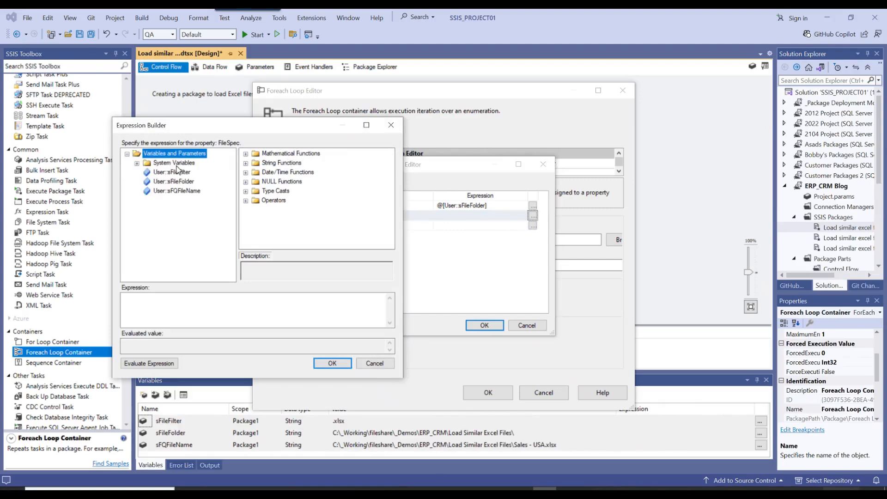
{"action": "left_click_drag", "start_coordinate": [177, 171], "coordinate": [172, 302]}
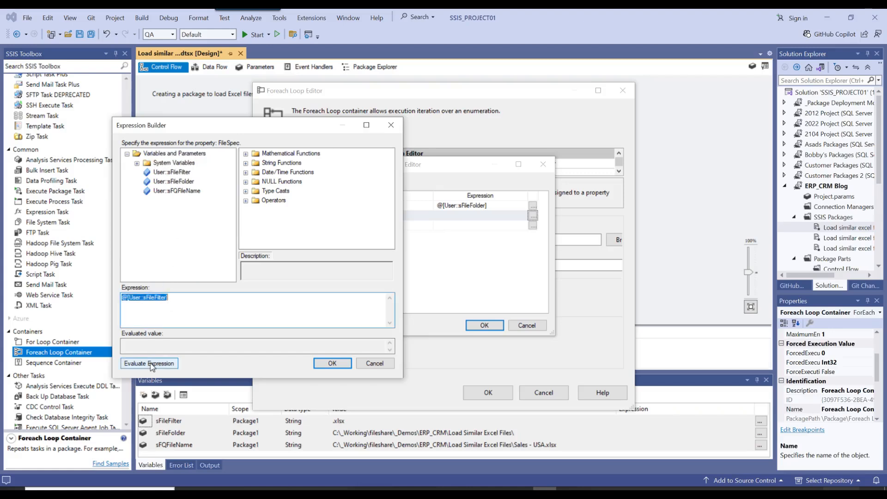
{"action": "left_click", "coordinate": [152, 365]}
{"action": "left_click", "coordinate": [332, 364]}
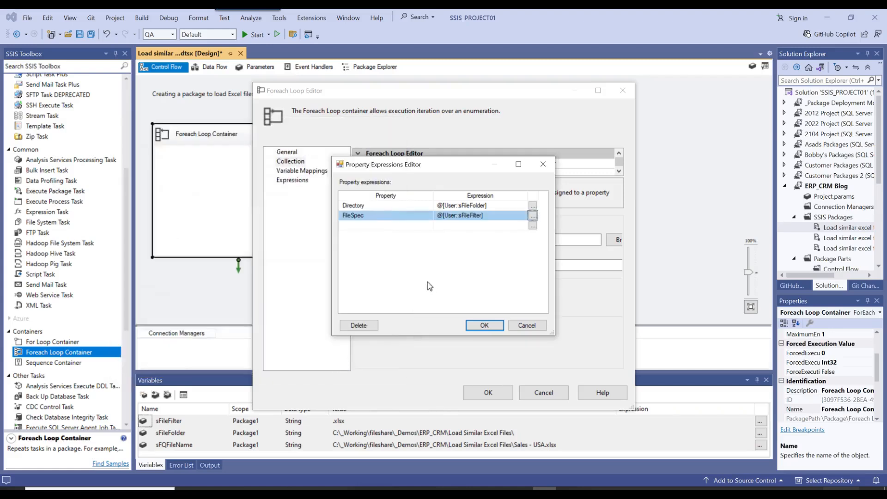
{"action": "left_click", "coordinate": [484, 325]}
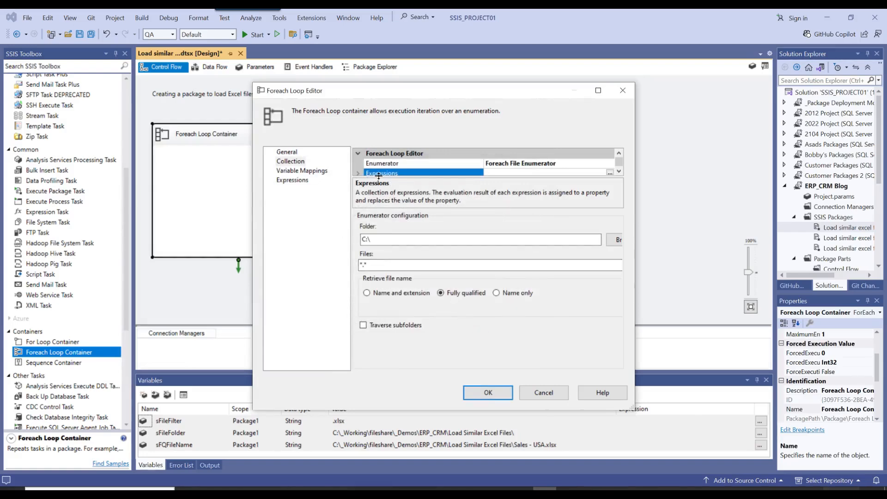
Review the enumerator's Directory and FileSpec expressions against the folder and files fields, and save the loop settings.
{"action": "left_click_drag", "start_coordinate": [379, 207], "coordinate": [381, 207]}
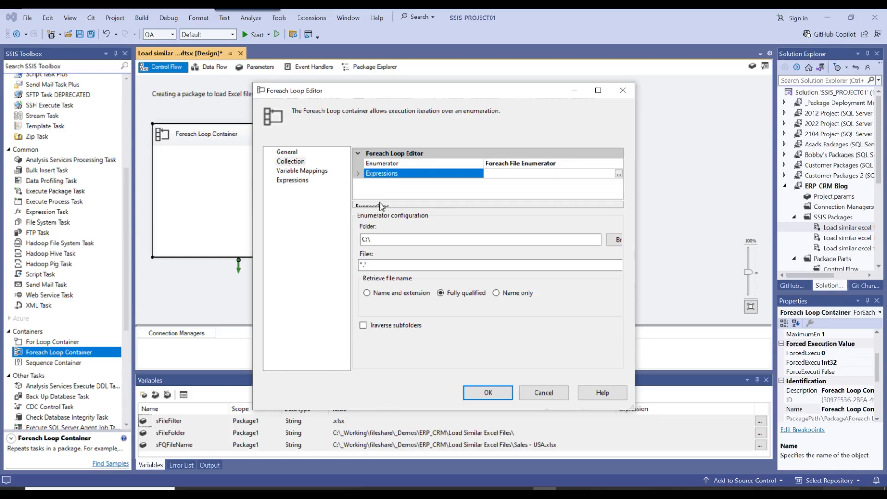
{"action": "left_click", "coordinate": [358, 174]}
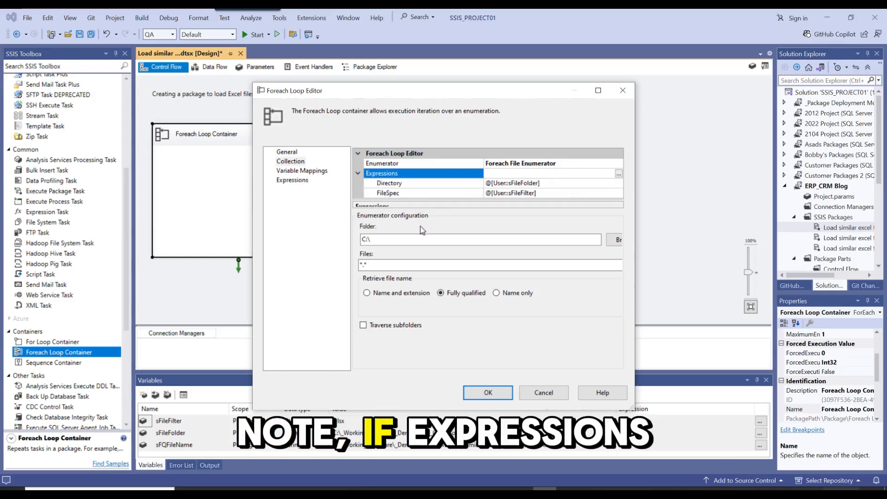
{"action": "left_click", "coordinate": [387, 238]}
{"action": "key", "text": "Tab"}
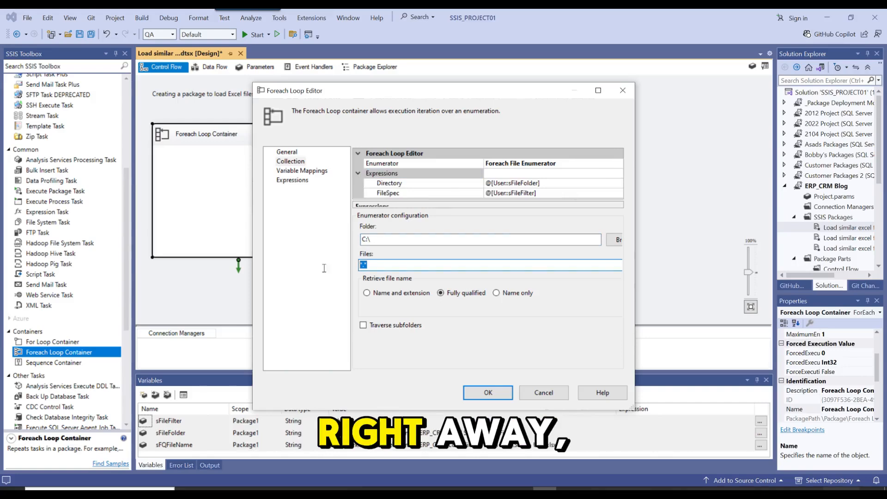
{"action": "left_click", "coordinate": [486, 392]}
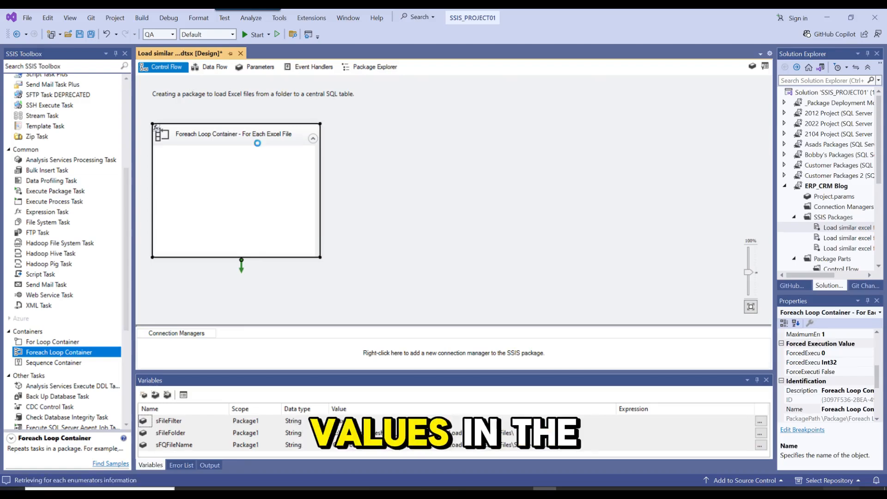
Reopen the Foreach Loop Container's collection settings and check the folder and files values supplied by the expressions.
{"action": "double_click", "coordinate": [264, 178]}
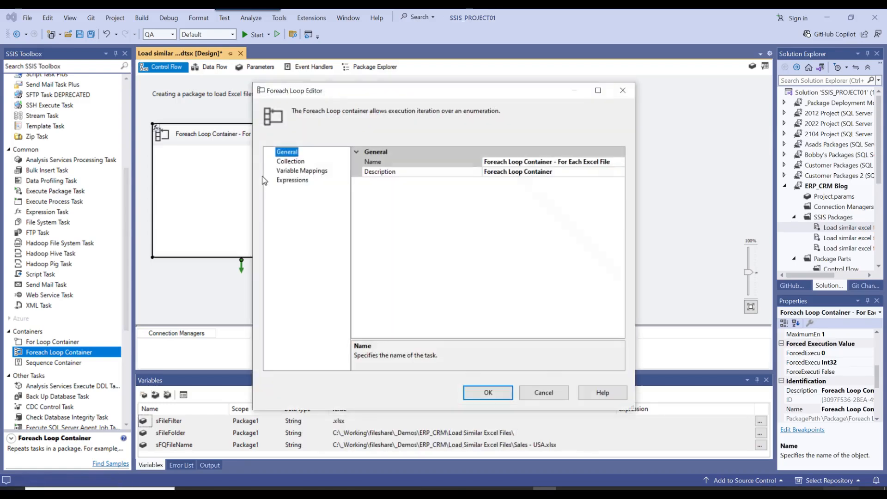
{"action": "left_click", "coordinate": [290, 161]}
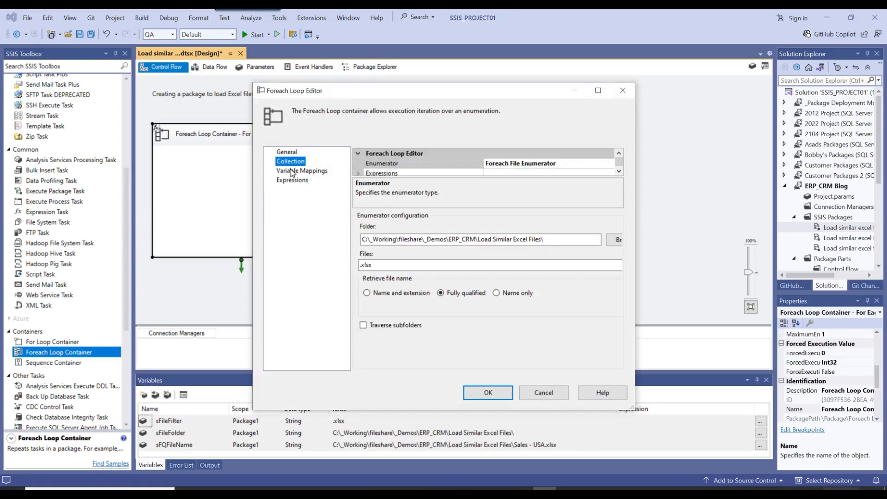
{"action": "left_click_drag", "start_coordinate": [563, 238], "coordinate": [312, 265]}
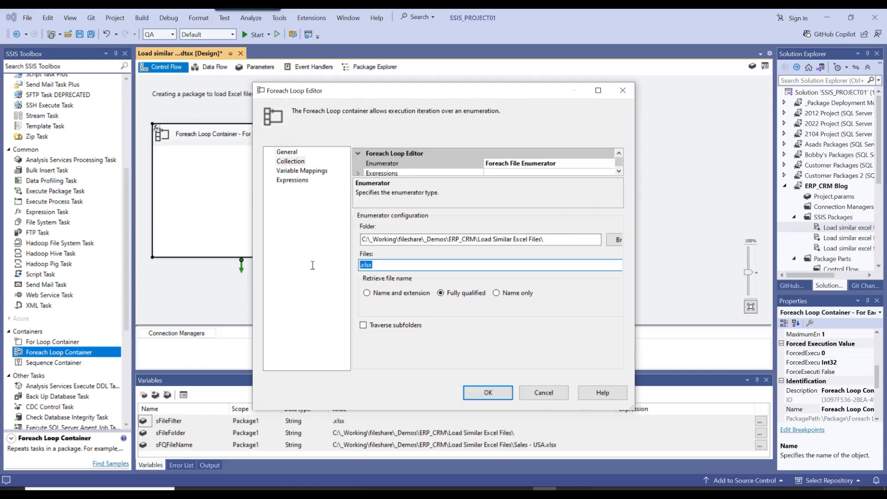
Map the variable User::sFQFileName to index 0 of the loop's collection value and save the container.
{"action": "left_click", "coordinate": [302, 171]}
{"action": "left_click", "coordinate": [414, 180]}
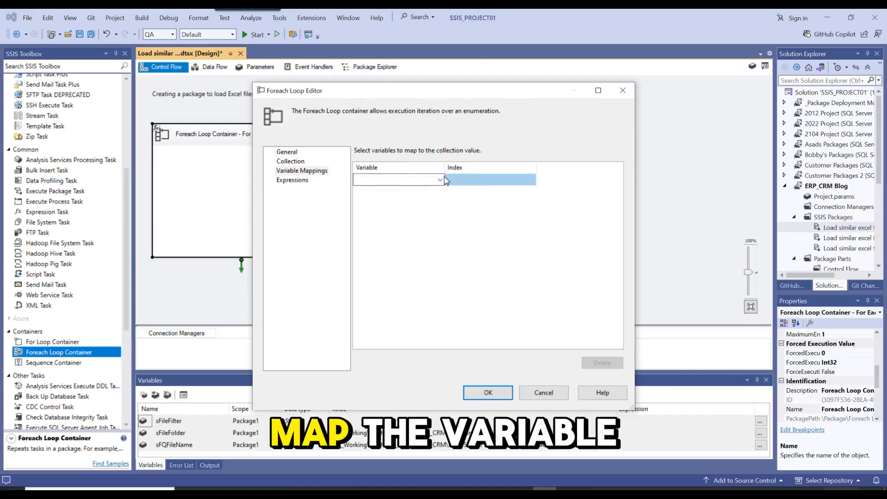
{"action": "left_click", "coordinate": [422, 180]}
{"action": "left_click", "coordinate": [420, 219]}
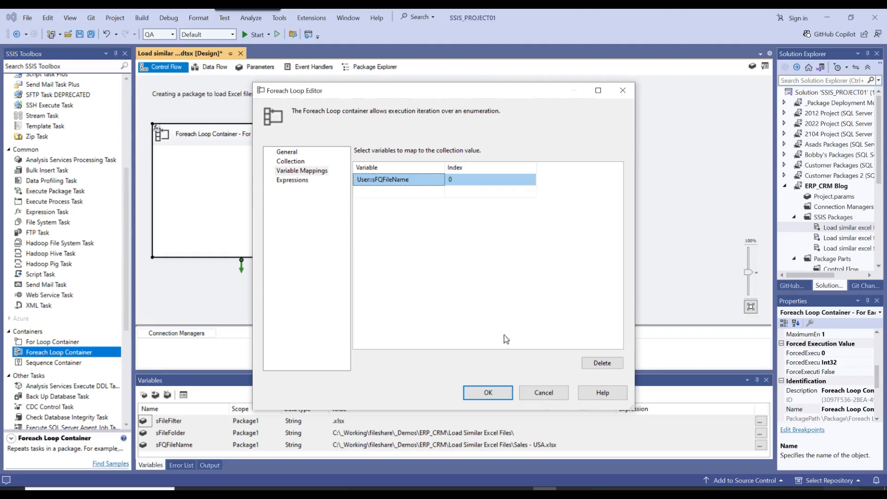
{"action": "left_click", "coordinate": [504, 393]}
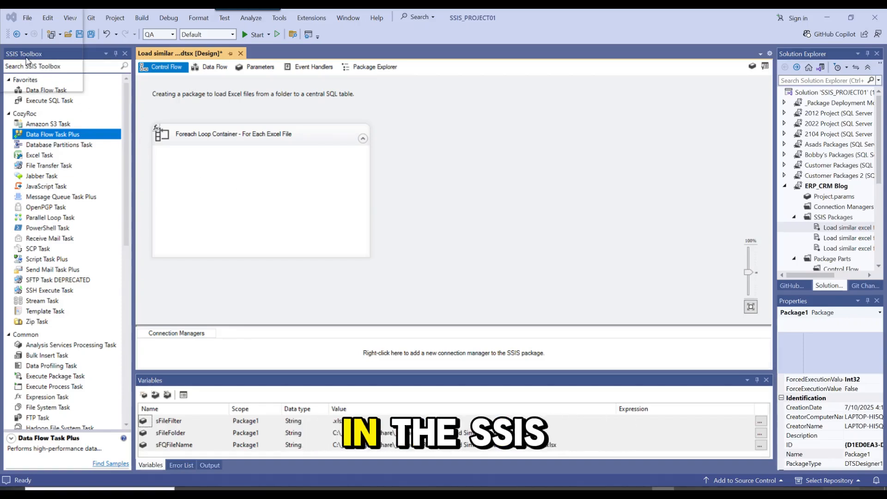
Place a standard Data Flow Task inside the Foreach Loop Container and rename it "Data Flow Task - Load Excel File".
{"action": "left_click", "coordinate": [56, 134]}
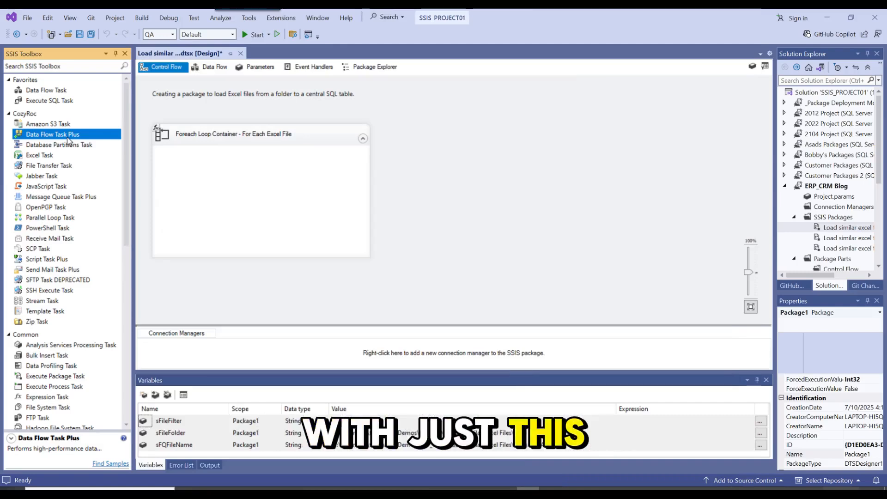
{"action": "left_click", "coordinate": [55, 94]}
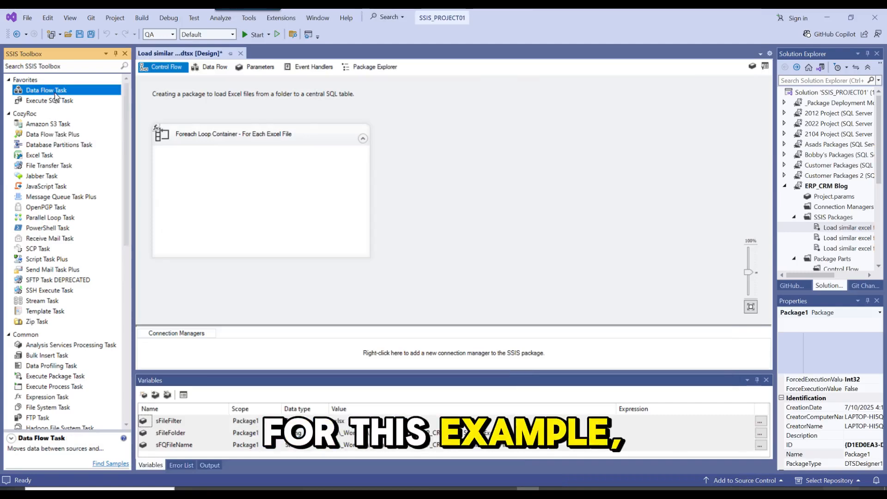
{"action": "left_click_drag", "start_coordinate": [55, 94], "coordinate": [185, 192]}
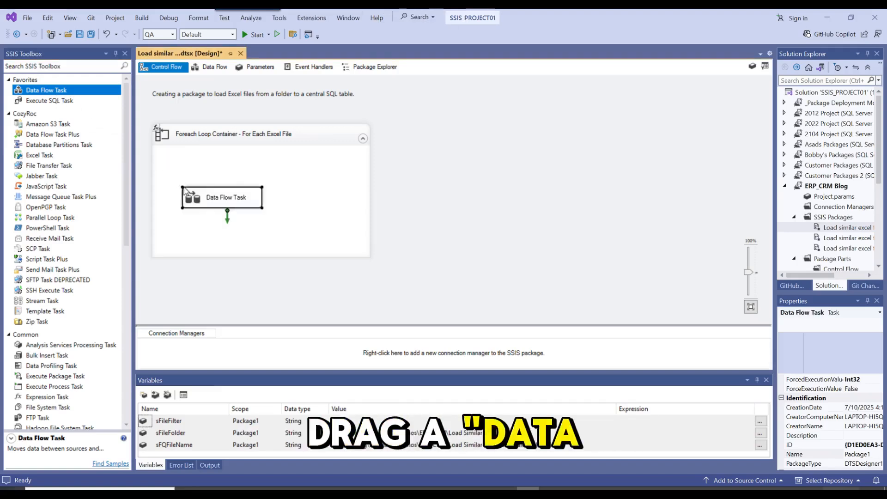
{"action": "right_click", "coordinate": [224, 202]}
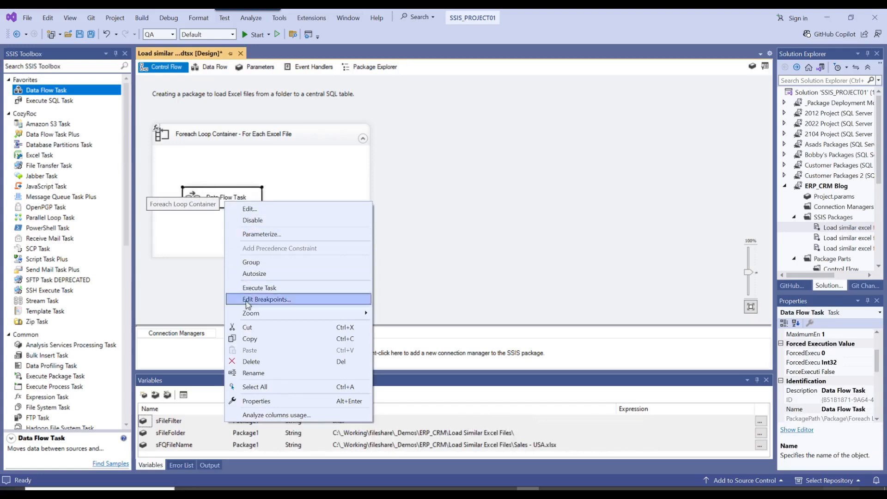
{"action": "left_click", "coordinate": [253, 373]}
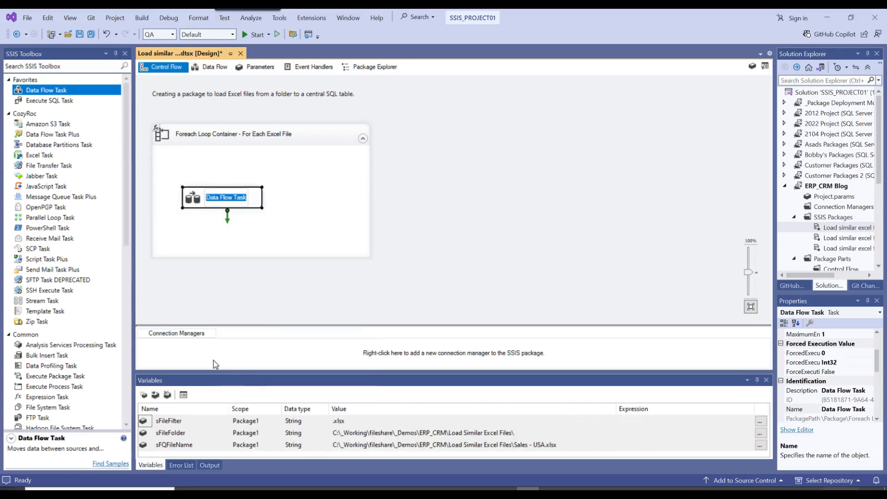
{"action": "type", "text": "Data Flow Task - Load Excel File"}
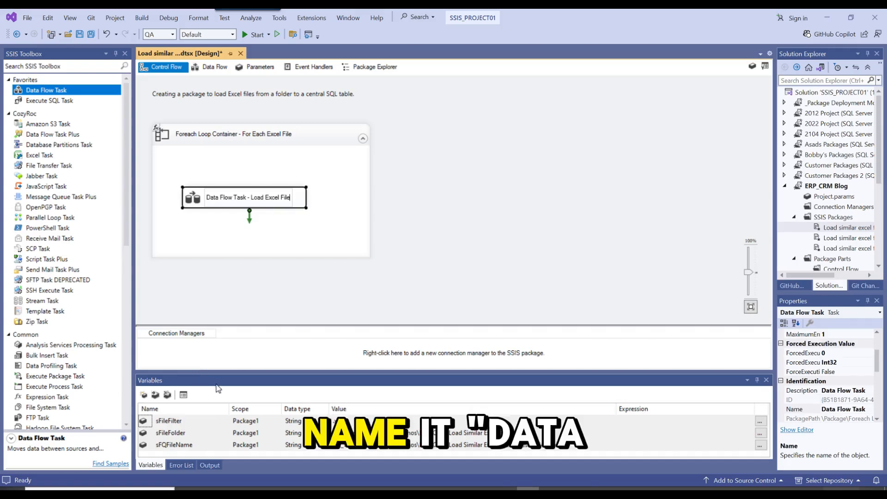
{"action": "left_click", "coordinate": [260, 235]}
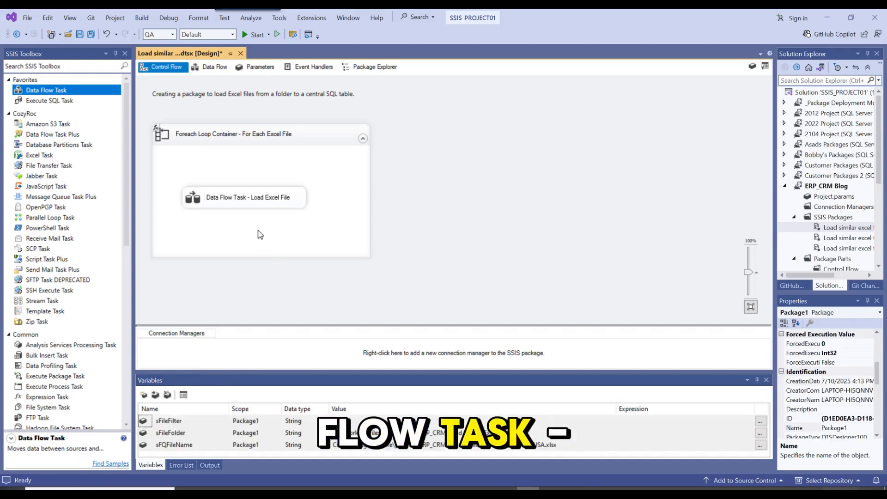
Add a CozyRoc Excel Source Plus to the Load Excel File data flow and rename it "COZY Rock - Excel Source Plus".
{"action": "left_click", "coordinate": [246, 206]}
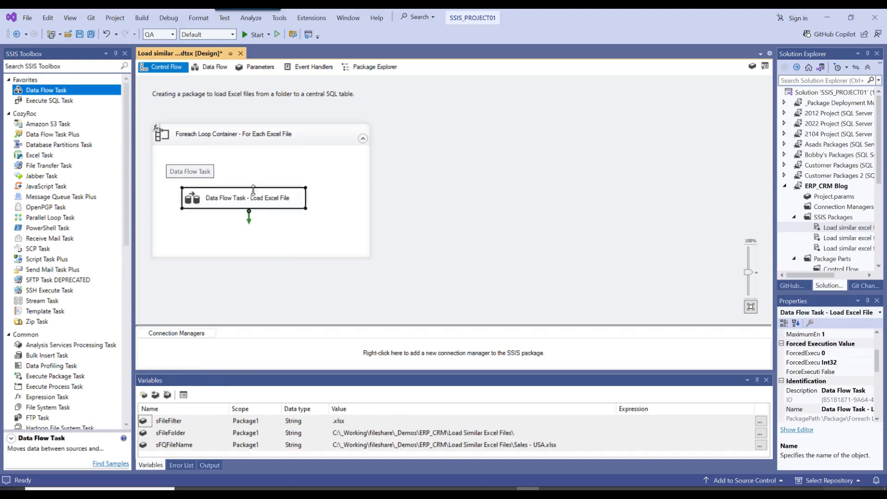
{"action": "left_click", "coordinate": [217, 68]}
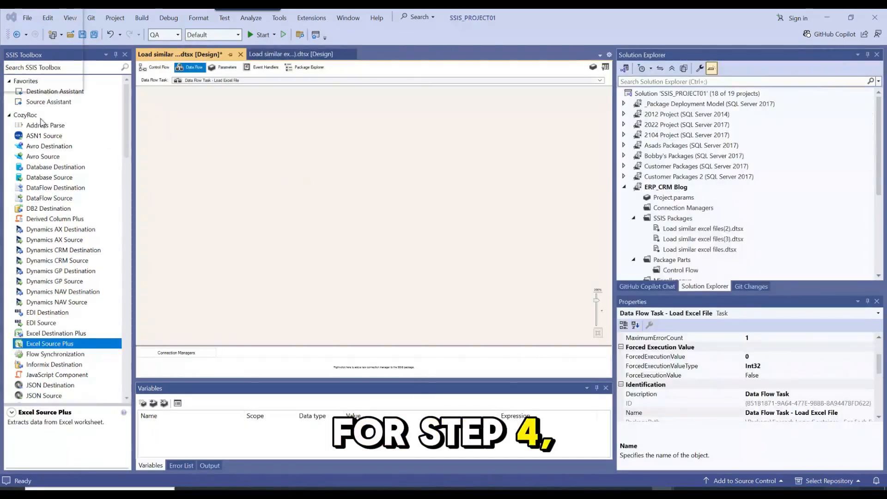
{"action": "left_click", "coordinate": [22, 116]}
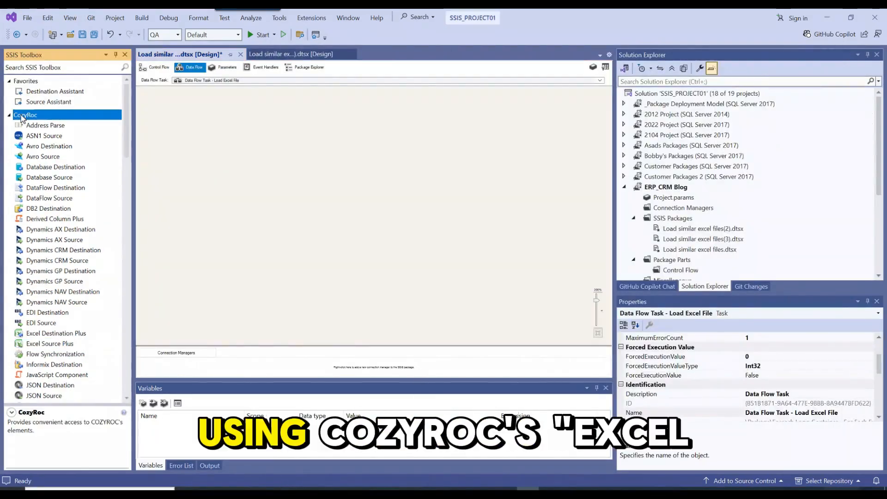
{"action": "left_click_drag", "start_coordinate": [37, 344], "coordinate": [174, 144]}
{"action": "left_click", "coordinate": [213, 162]}
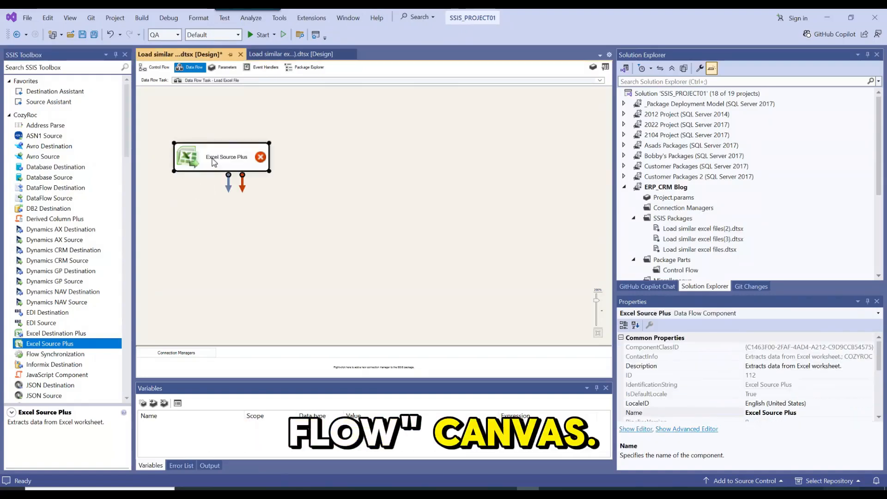
{"action": "right_click", "coordinate": [213, 162]}
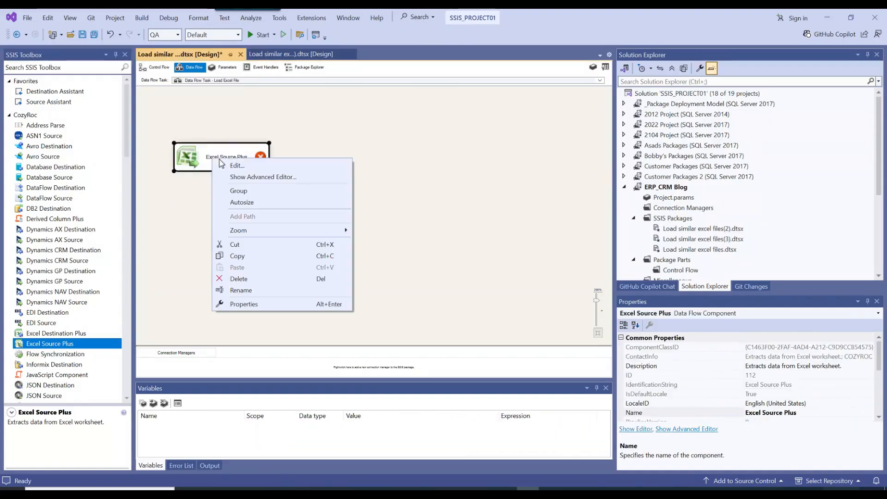
{"action": "left_click", "coordinate": [240, 283]}
{"action": "type", "text": "COZY Rock - Excel Source Plus"}
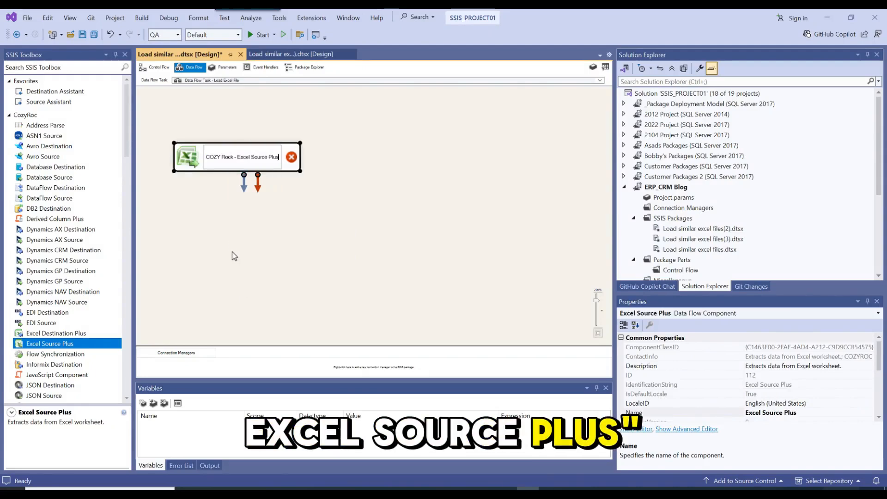
{"action": "left_click", "coordinate": [234, 255]}
Create a new Excel connection for the source component that points to the file Sales - USA.xlsx.
{"action": "left_click", "coordinate": [227, 161]}
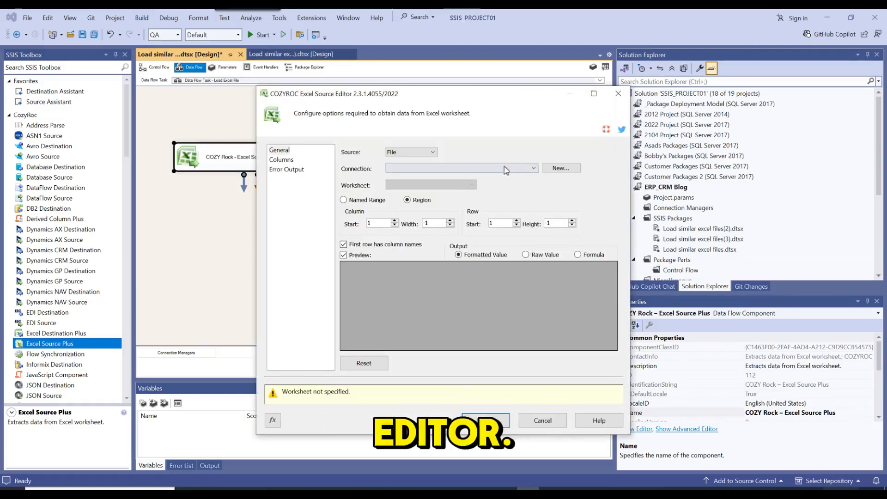
{"action": "left_click", "coordinate": [559, 167]}
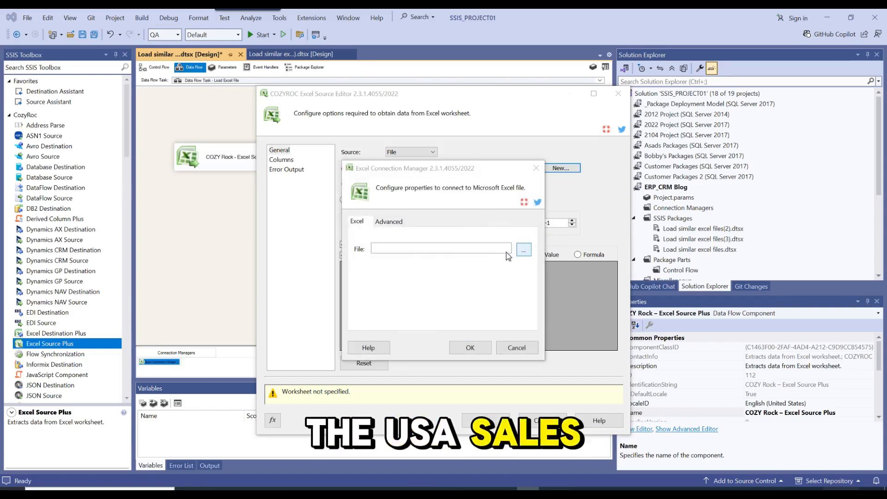
{"action": "left_click", "coordinate": [523, 249]}
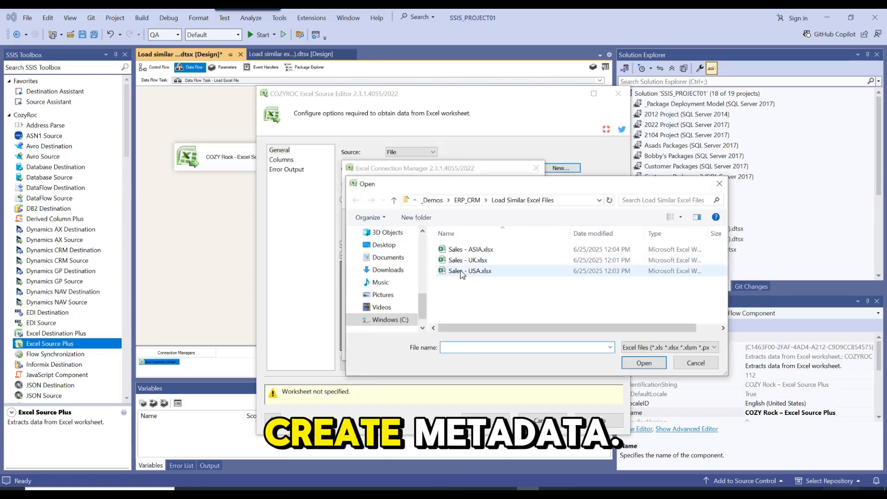
{"action": "left_click", "coordinate": [462, 272]}
{"action": "left_click", "coordinate": [636, 368]}
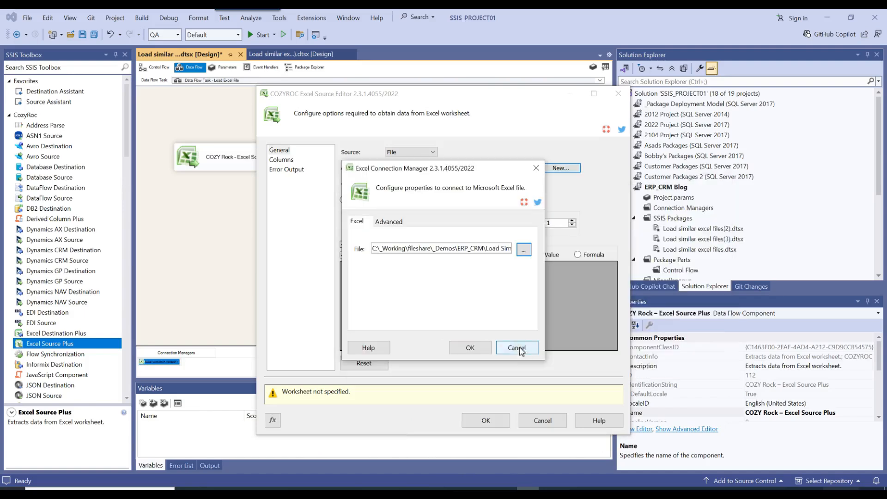
{"action": "left_click", "coordinate": [470, 348]}
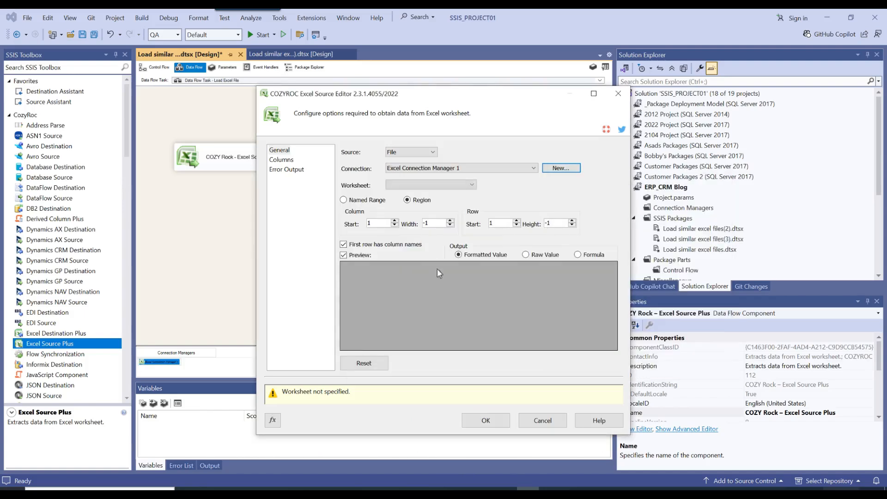
Select Sheet1 as the source worksheet, check the column mapping, and save the Excel source settings.
{"action": "left_click", "coordinate": [462, 185]}
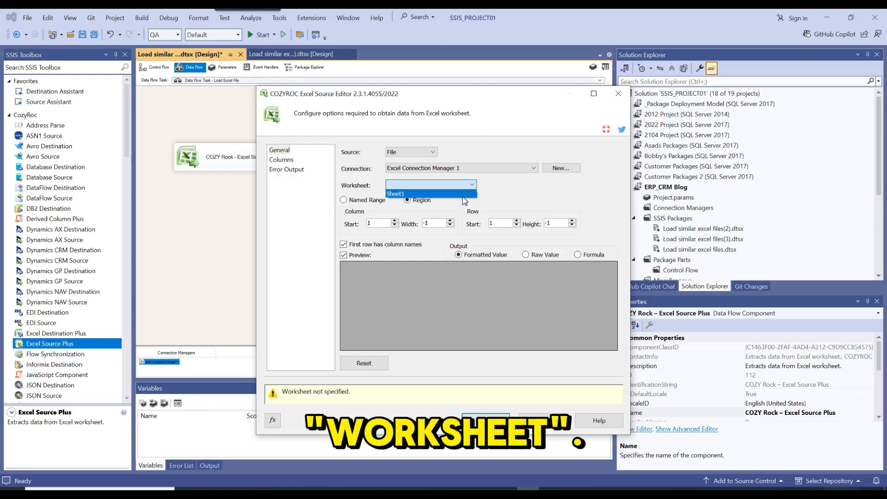
{"action": "left_click", "coordinate": [441, 194]}
{"action": "left_click", "coordinate": [282, 162]}
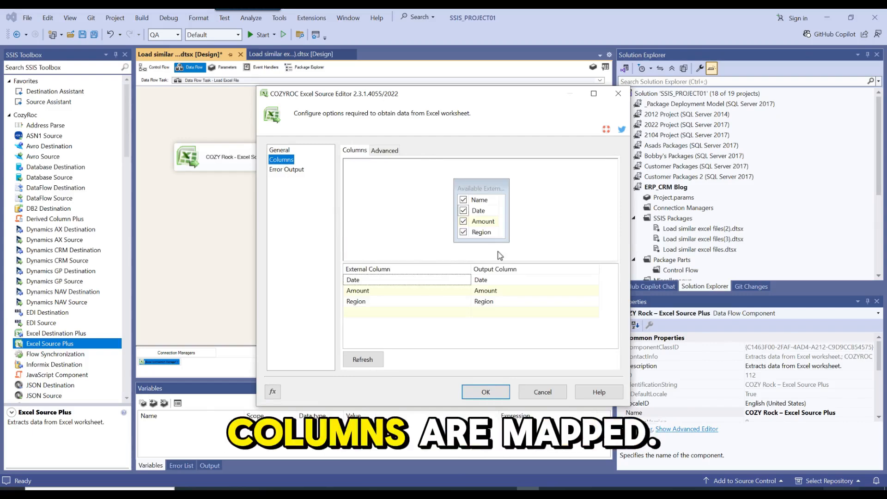
{"action": "left_click", "coordinate": [485, 392]}
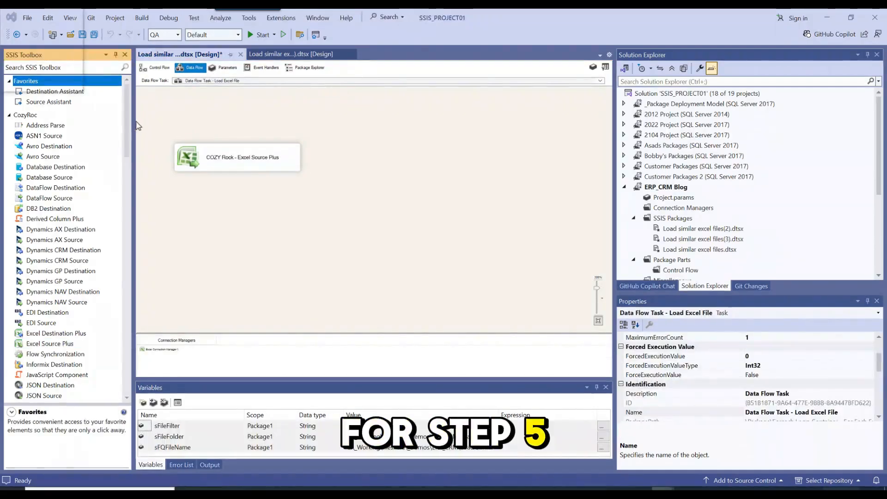
Add an OLE DB Destination below the Excel source and rename it "OLE DB Destination - SQL".
{"action": "scroll", "coordinate": [48, 371], "scroll_direction": "down", "scroll_amount": 20}
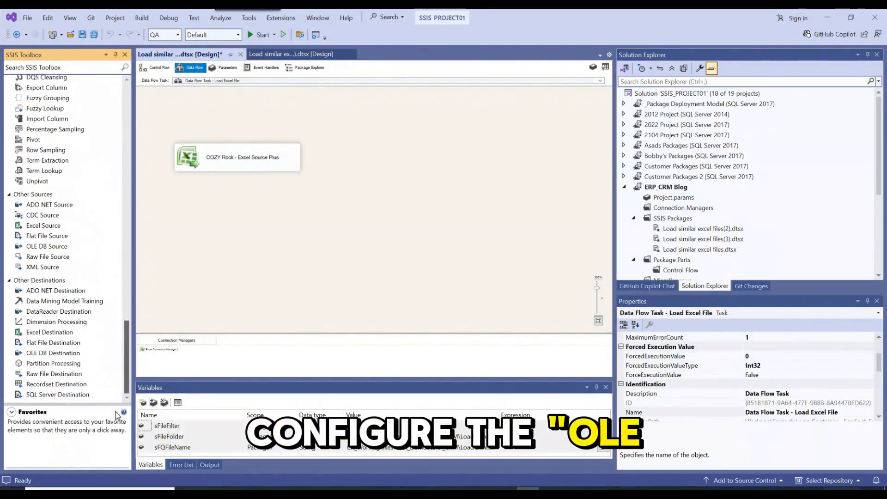
{"action": "left_click_drag", "start_coordinate": [47, 354], "coordinate": [173, 219]}
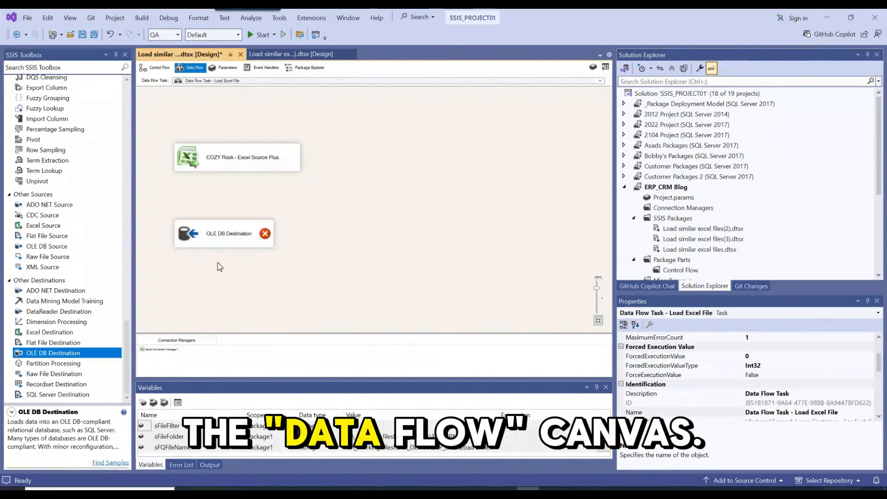
{"action": "left_click", "coordinate": [228, 242]}
{"action": "right_click", "coordinate": [228, 242]}
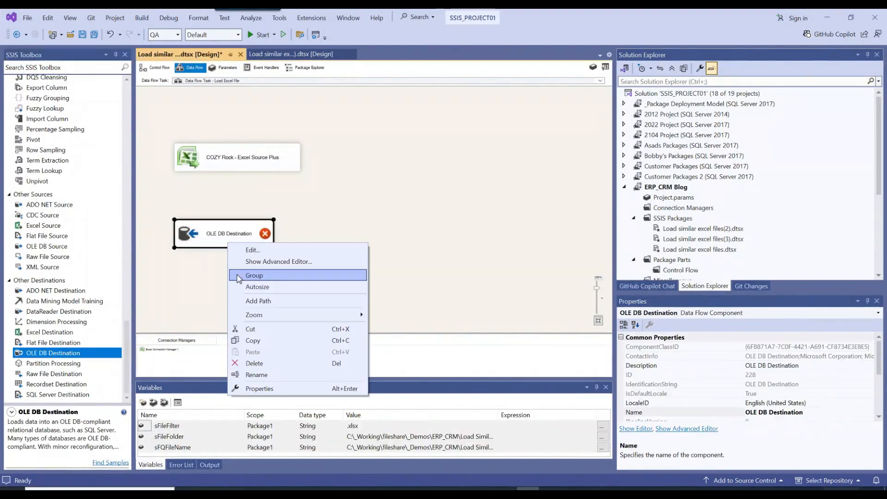
{"action": "left_click", "coordinate": [256, 374]}
{"action": "key", "text": "End"}
{"action": "type", "text": "- SQL"}
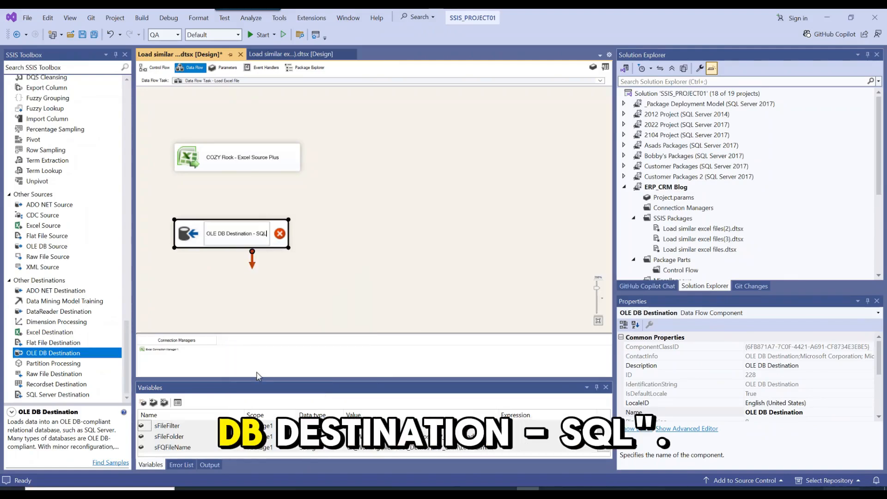
{"action": "left_click", "coordinate": [288, 294]}
Connect the Excel source's regular data output to the OLE DB Destination - SQL component.
{"action": "left_click", "coordinate": [236, 167]}
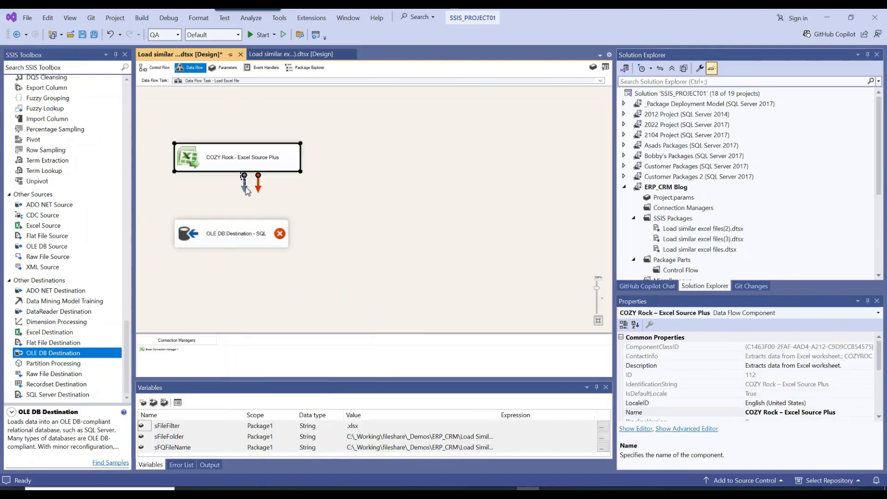
{"action": "left_click_drag", "start_coordinate": [245, 189], "coordinate": [235, 233]}
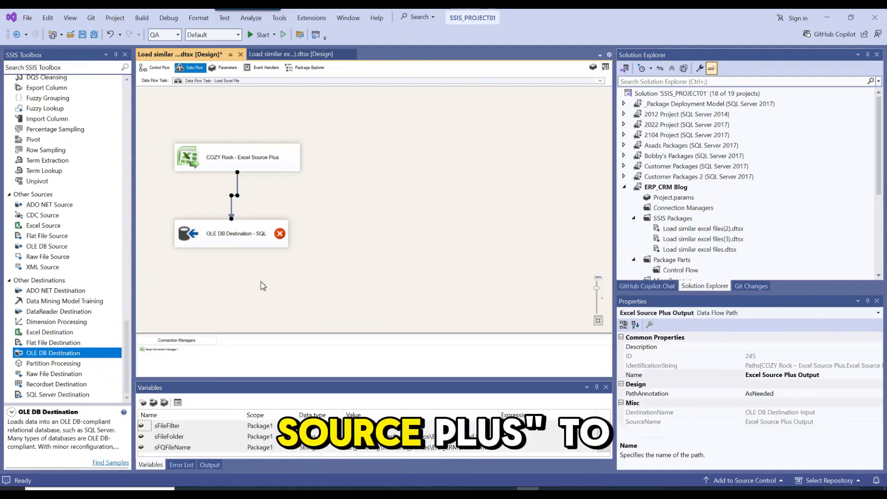
{"action": "left_click", "coordinate": [263, 286]}
Assign the existing LocalHost.CozyRocDemo data connection to the OLE DB destination.
{"action": "left_click", "coordinate": [243, 245]}
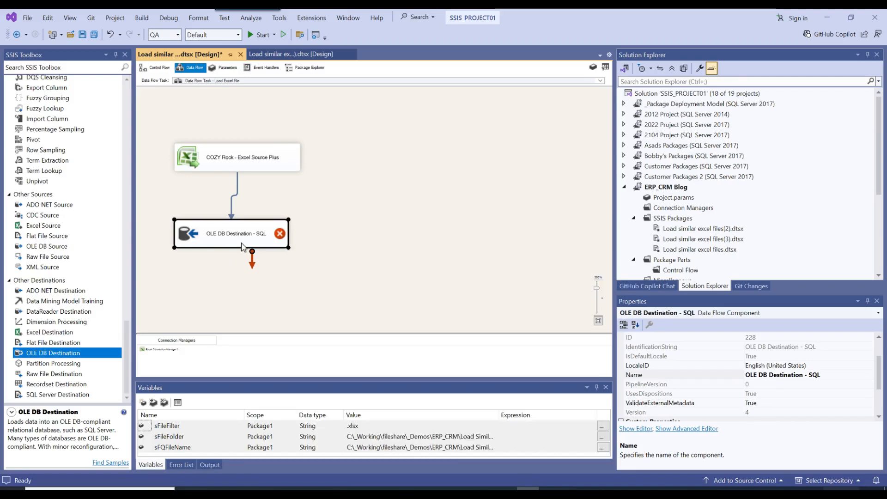
{"action": "double_click", "coordinate": [243, 245]}
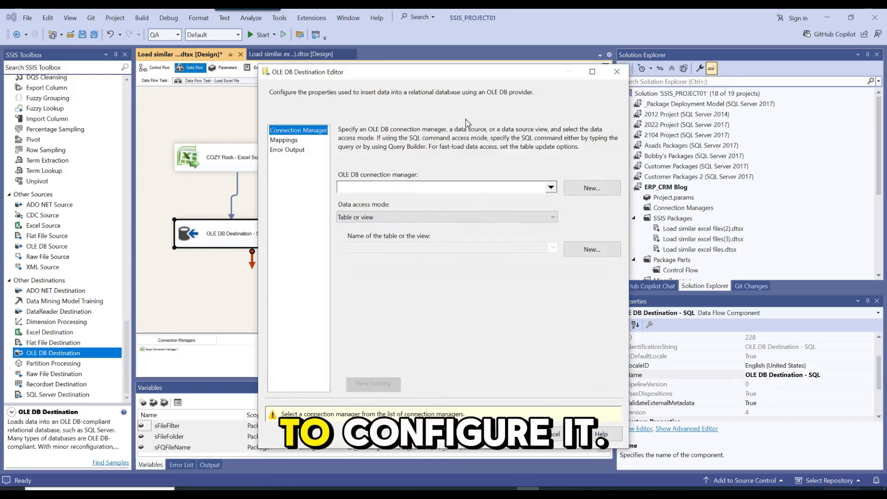
{"action": "left_click", "coordinate": [589, 190]}
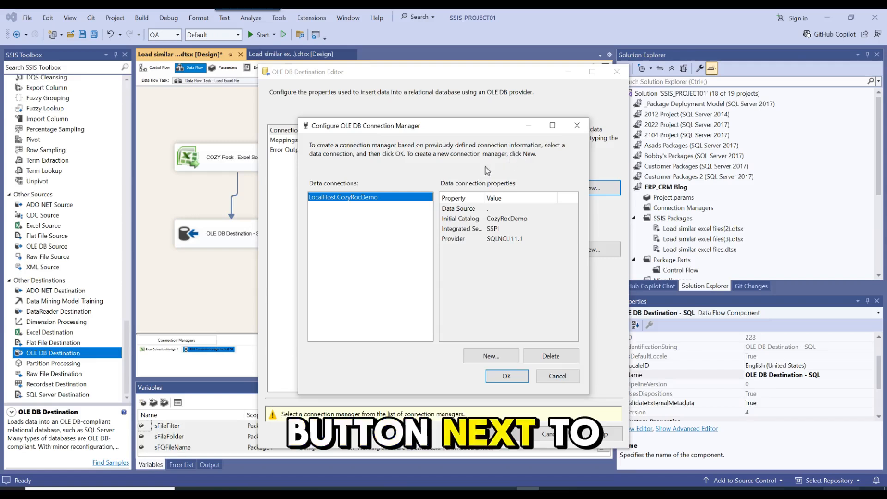
{"action": "left_click", "coordinate": [497, 376]}
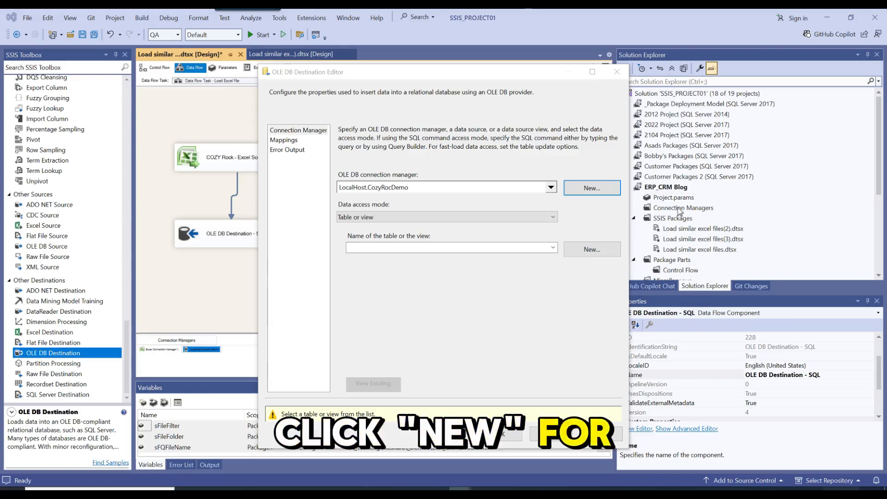
Create the destination table [dbo].[_demo_Load_Similar_Excel_Files] with the generated columns, check the mappings, and save the destination.
{"action": "left_click", "coordinate": [593, 256]}
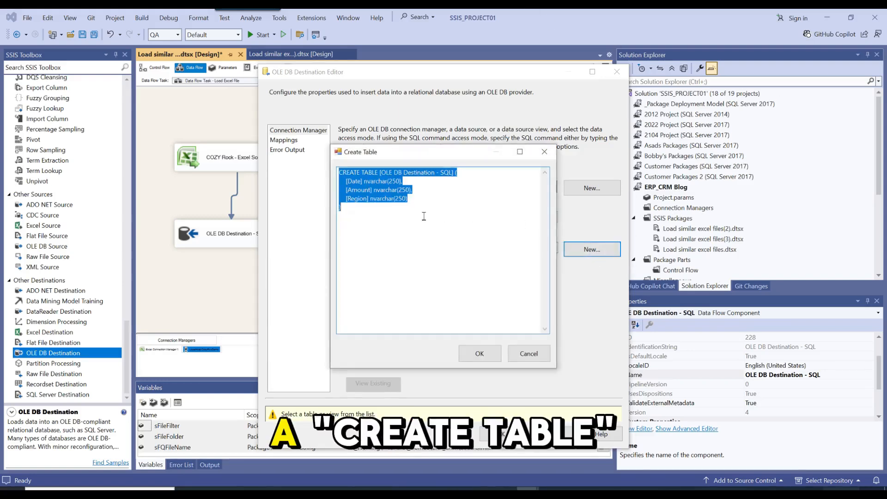
{"action": "left_click", "coordinate": [470, 174]}
{"action": "left_click_drag", "start_coordinate": [485, 176], "coordinate": [323, 174]}
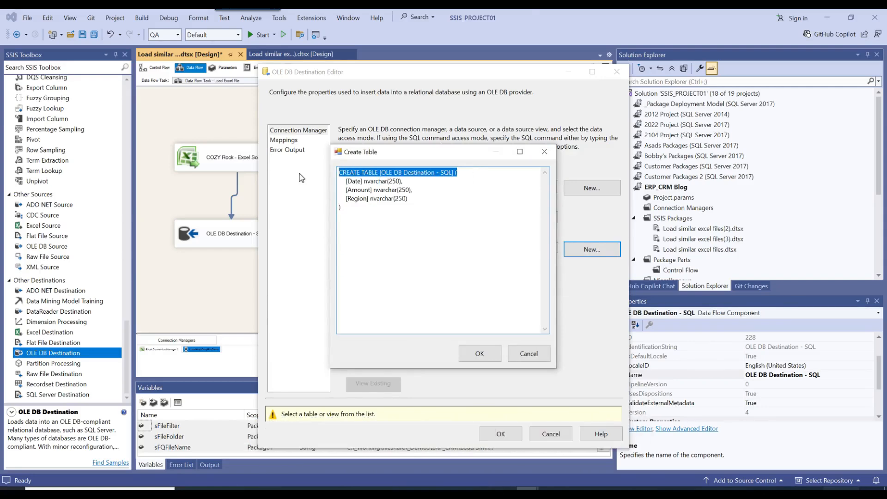
{"action": "type", "text": "CREATE TABLE [dbo].[_demo_Load_Similar_Excel_Files] ("}
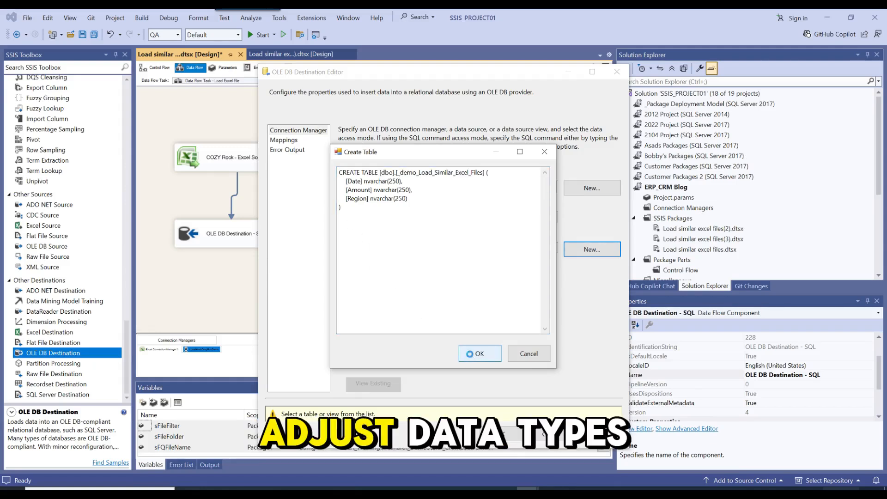
{"action": "left_click", "coordinate": [471, 358]}
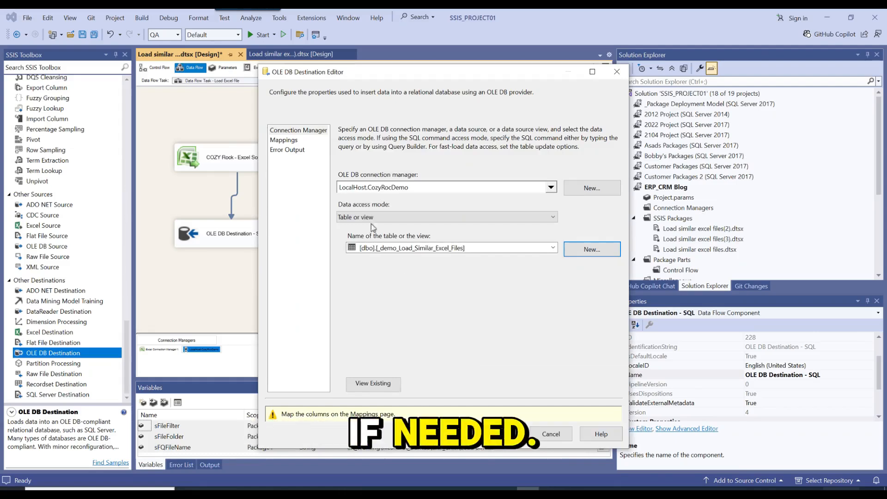
{"action": "left_click", "coordinate": [280, 140]}
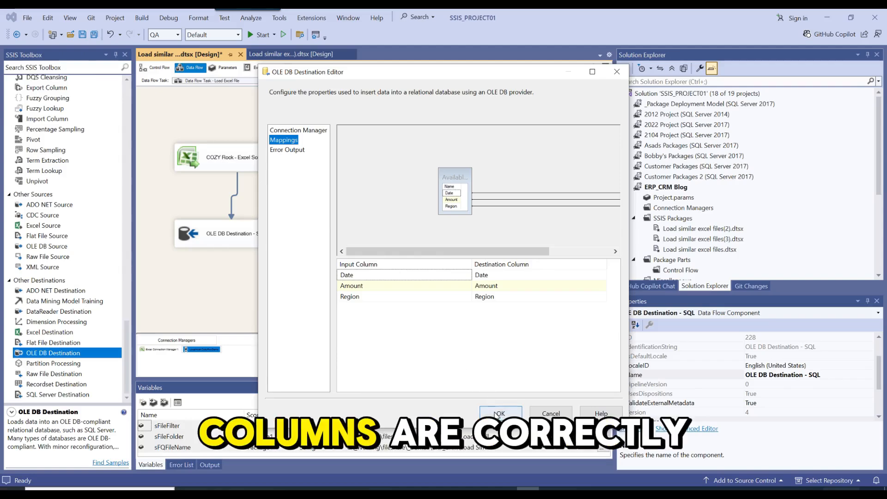
{"action": "left_click", "coordinate": [498, 414]}
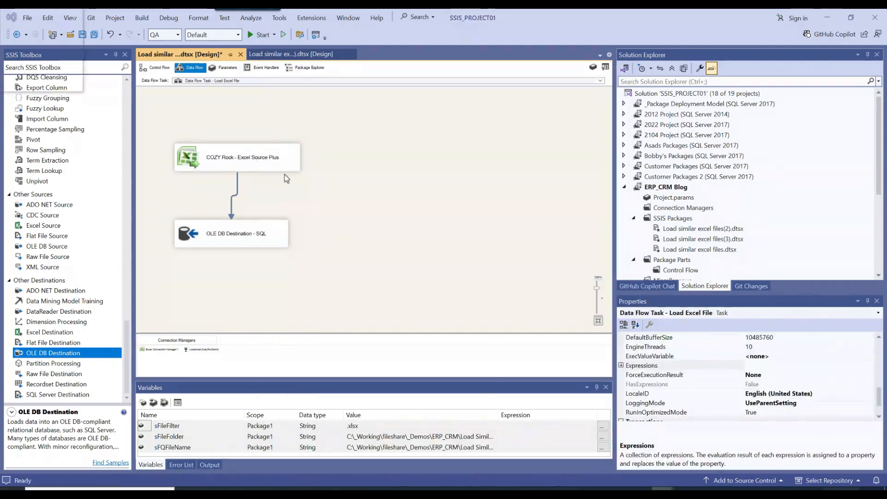
Inspect the file path set in Excel Connection Manager 1 and close its settings.
{"action": "double_click", "coordinate": [163, 350]}
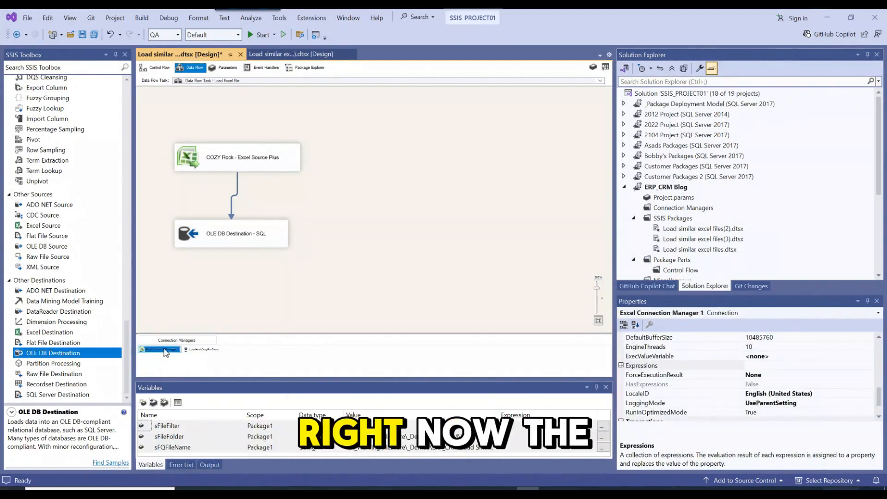
{"action": "left_click_drag", "start_coordinate": [436, 237], "coordinate": [582, 233]}
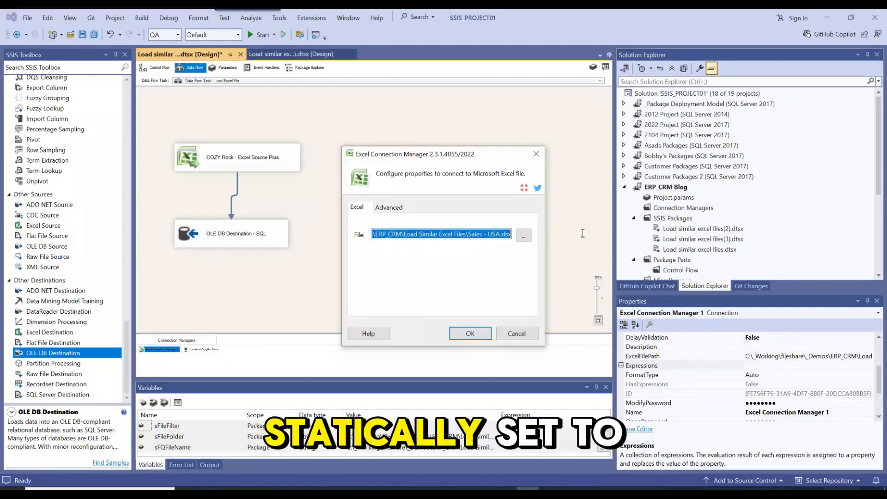
{"action": "left_click", "coordinate": [469, 333]}
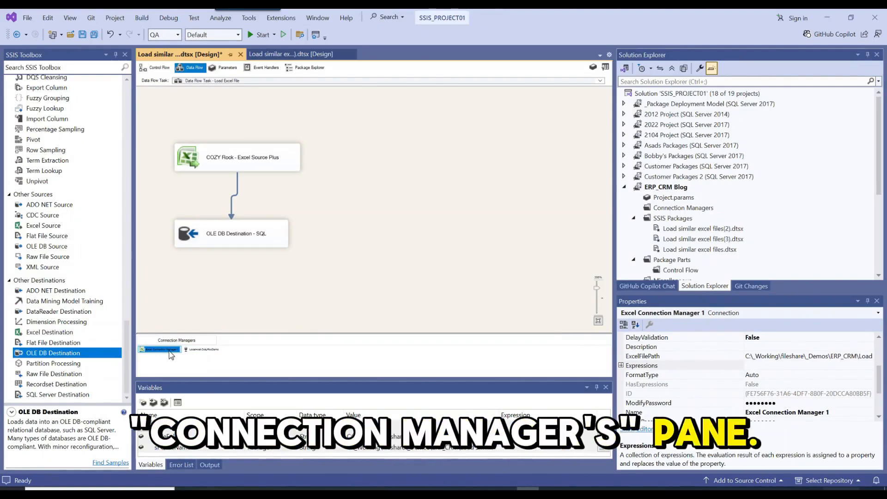
Add a property expression for ExcelFilePath to Excel Connection Manager 1.
{"action": "right_click", "coordinate": [170, 351]}
{"action": "left_click", "coordinate": [187, 477]}
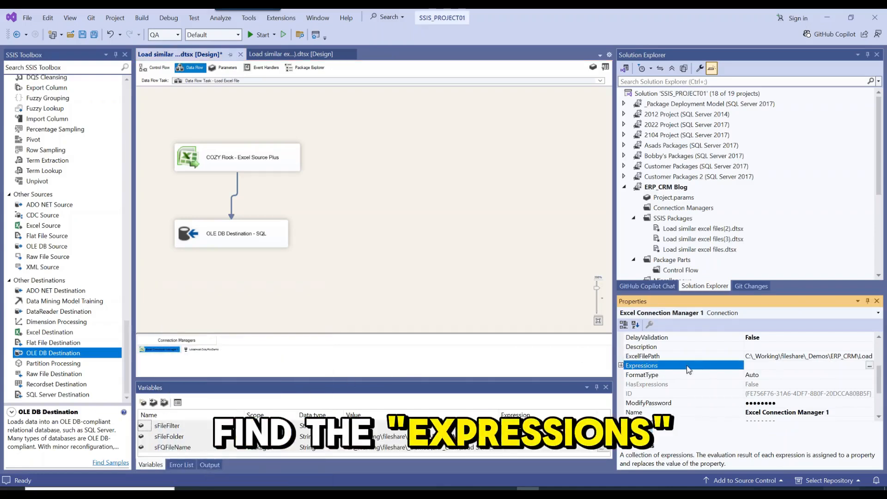
{"action": "left_click", "coordinate": [869, 365]}
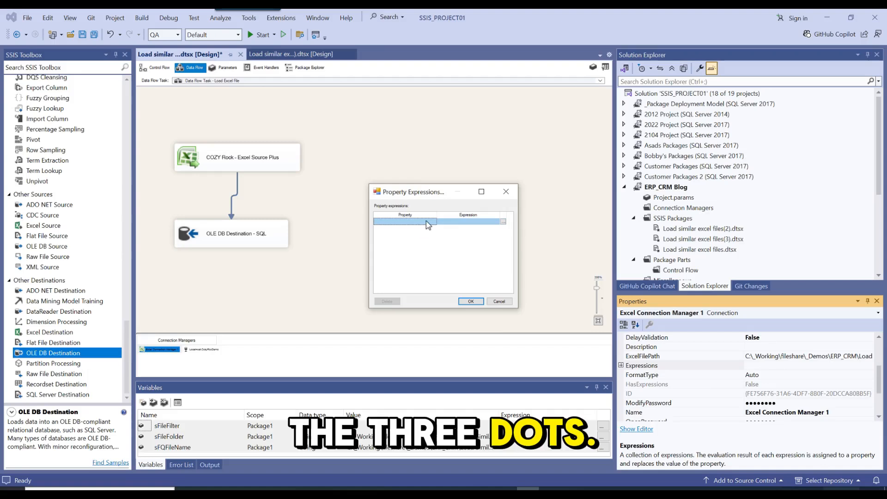
{"action": "left_click", "coordinate": [433, 223]}
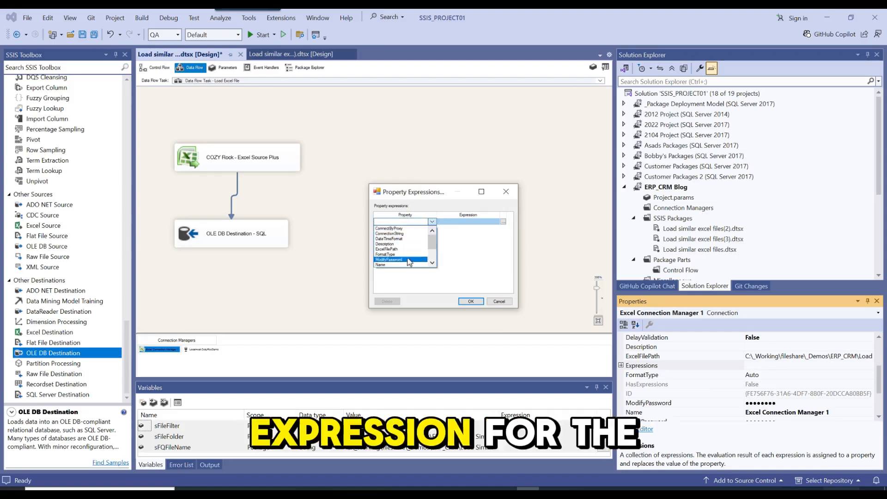
{"action": "left_click", "coordinate": [397, 249]}
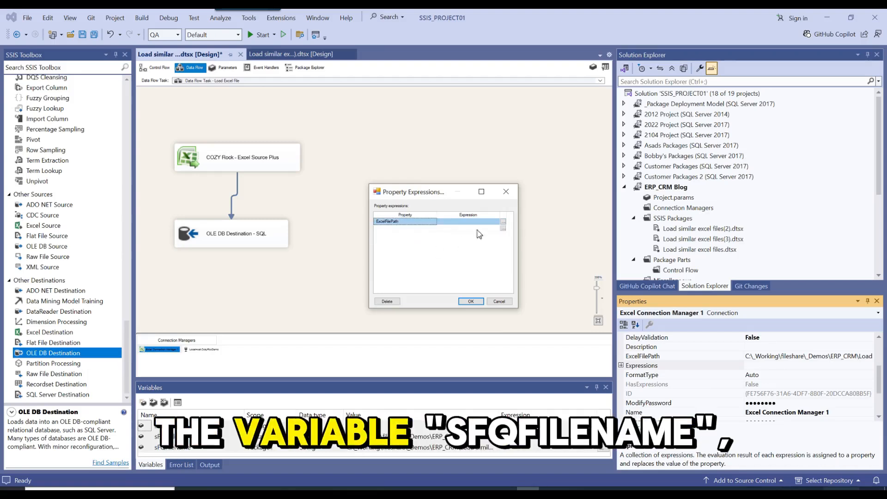
Set the ExcelFilePath expression to @[User::sFQFileName], evaluate it, and save the property expressions.
{"action": "left_click", "coordinate": [502, 223]}
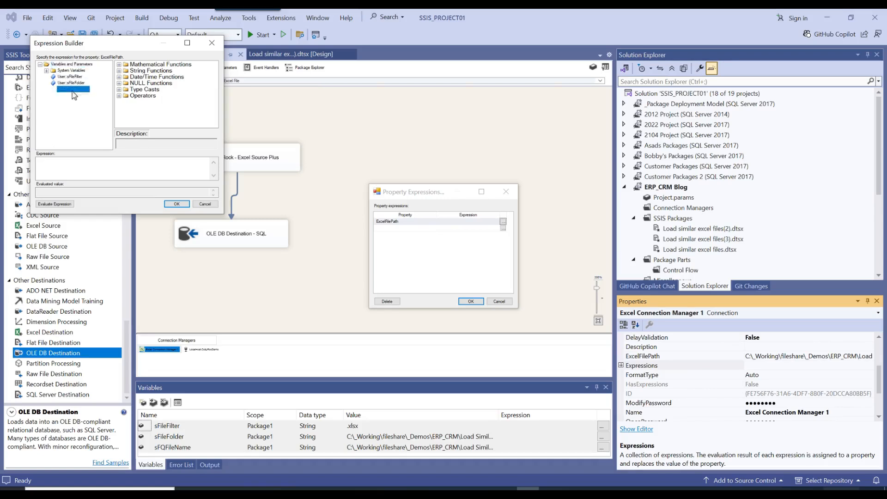
{"action": "left_click_drag", "start_coordinate": [74, 96], "coordinate": [81, 174]}
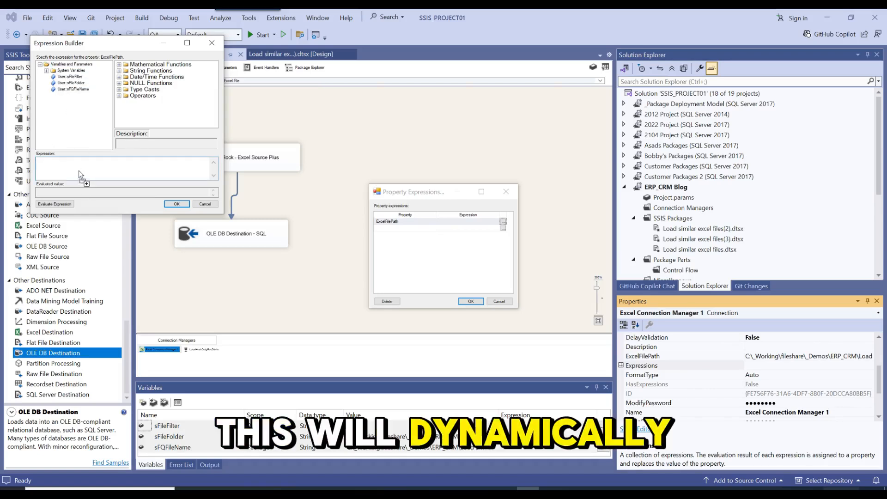
{"action": "left_click", "coordinate": [72, 204]}
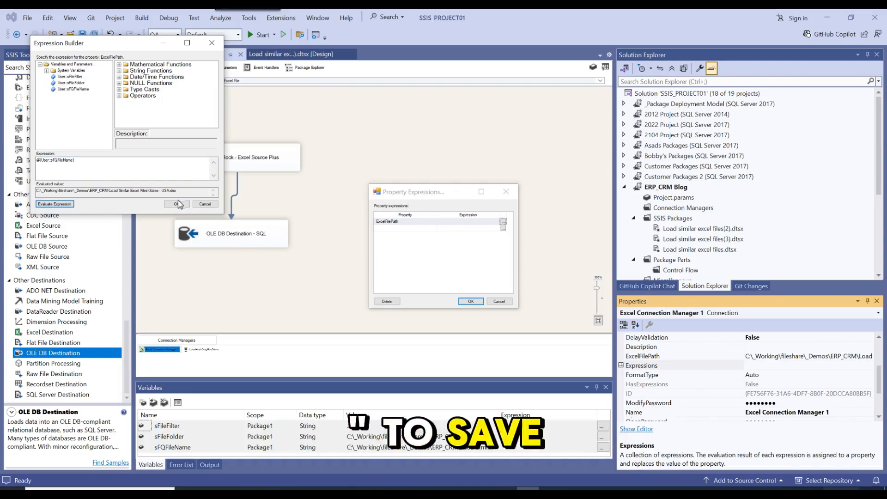
{"action": "left_click", "coordinate": [176, 204]}
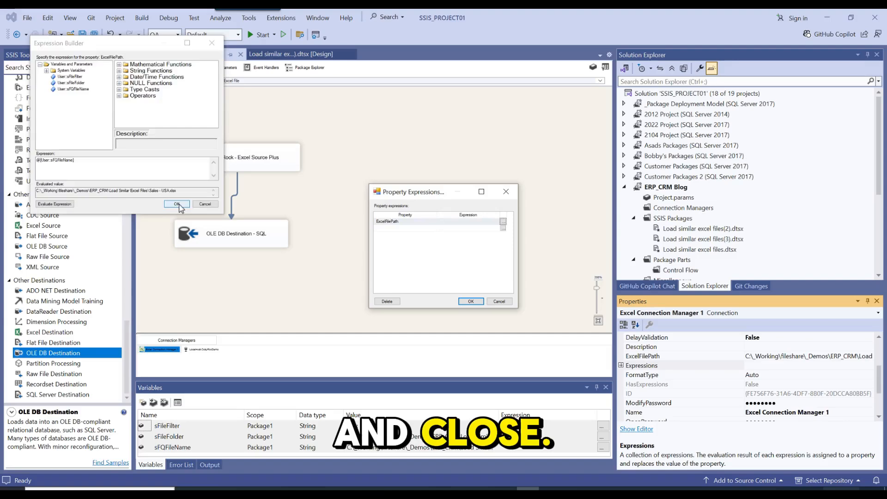
{"action": "left_click", "coordinate": [466, 301]}
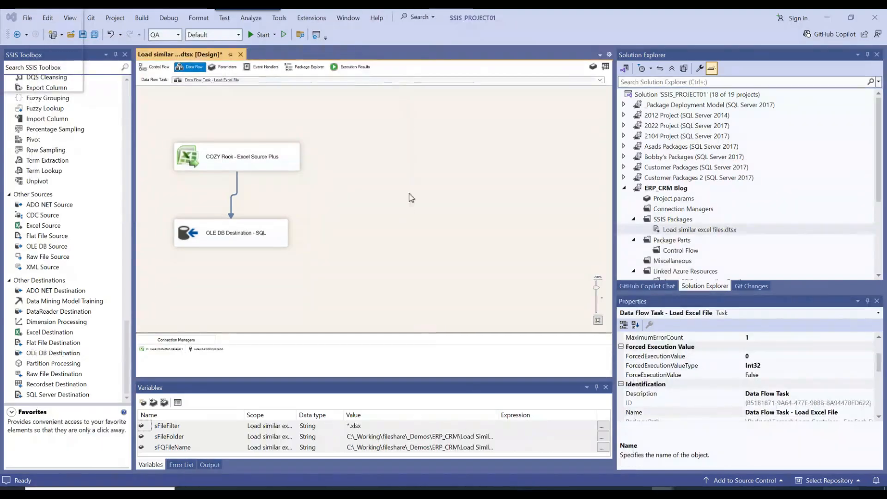
Return to the package's control flow and execute the package Load similar excel files.dtsx.
{"action": "left_click", "coordinate": [159, 69]}
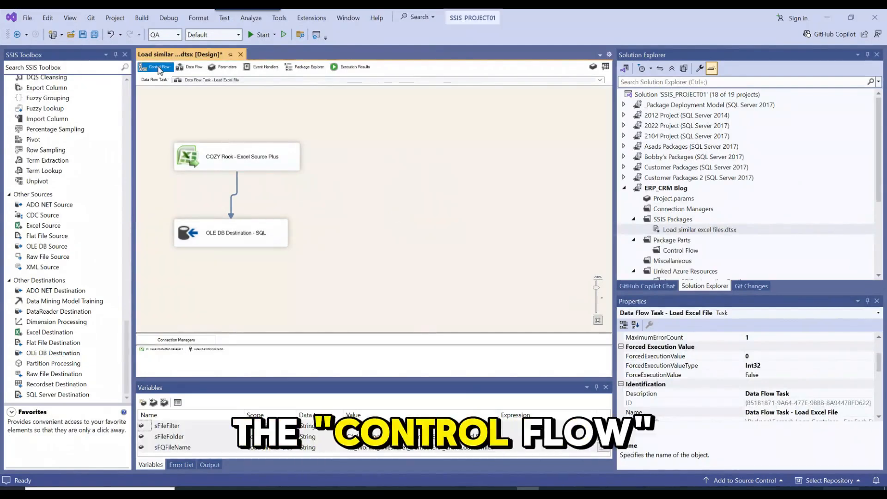
{"action": "right_click", "coordinate": [675, 231]}
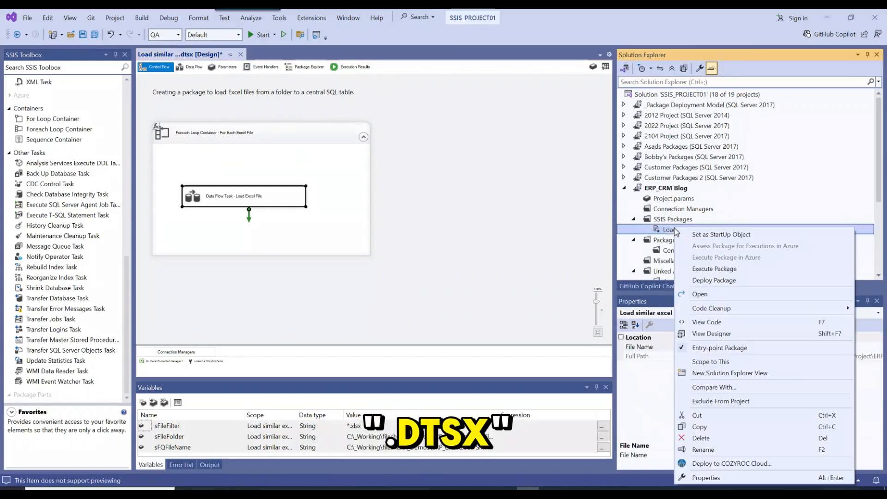
{"action": "left_click", "coordinate": [703, 268]}
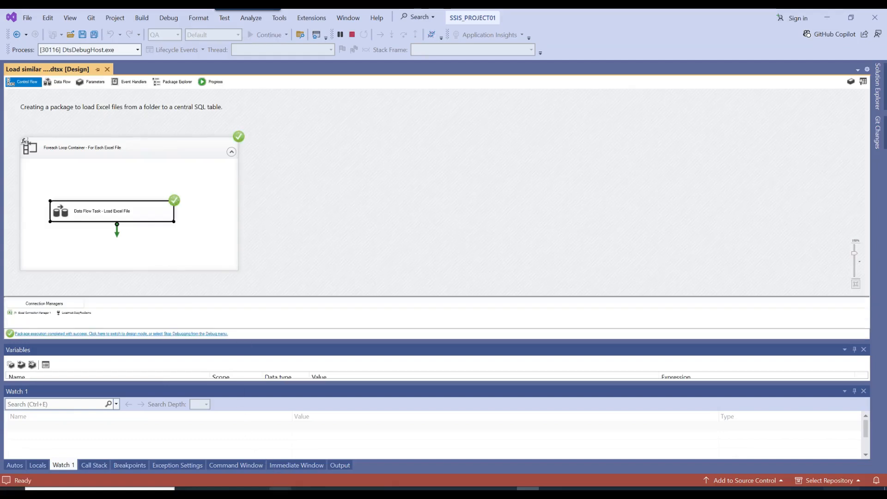
Switch to SQL Server Management Studio, refresh the Tables folder of the CozyRocDemo database, and expand it.
{"action": "left_click", "coordinate": [281, 492]}
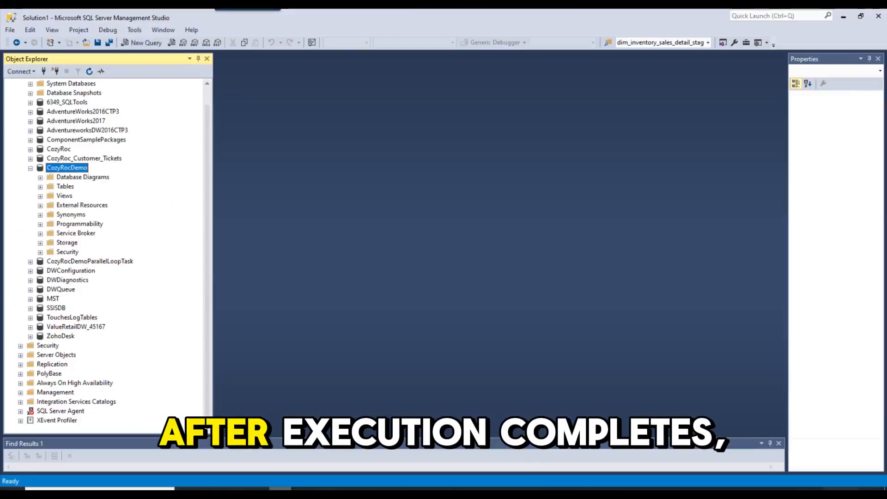
{"action": "right_click", "coordinate": [64, 187]}
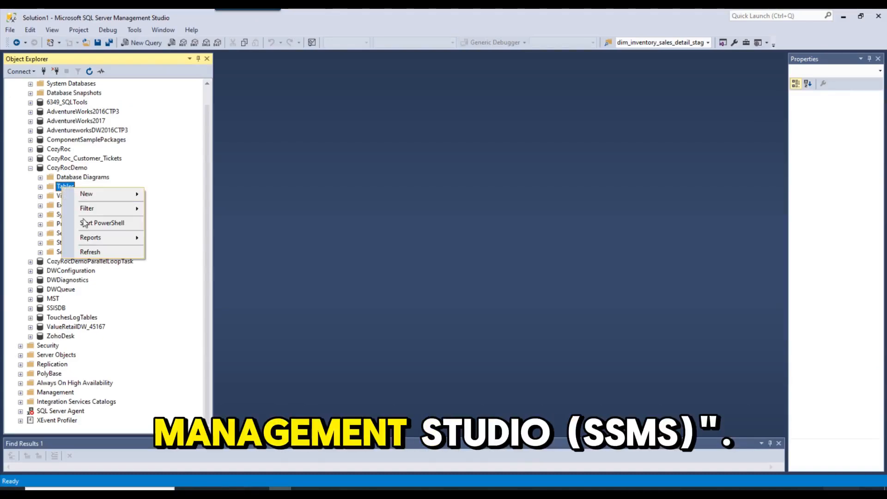
{"action": "left_click", "coordinate": [91, 249]}
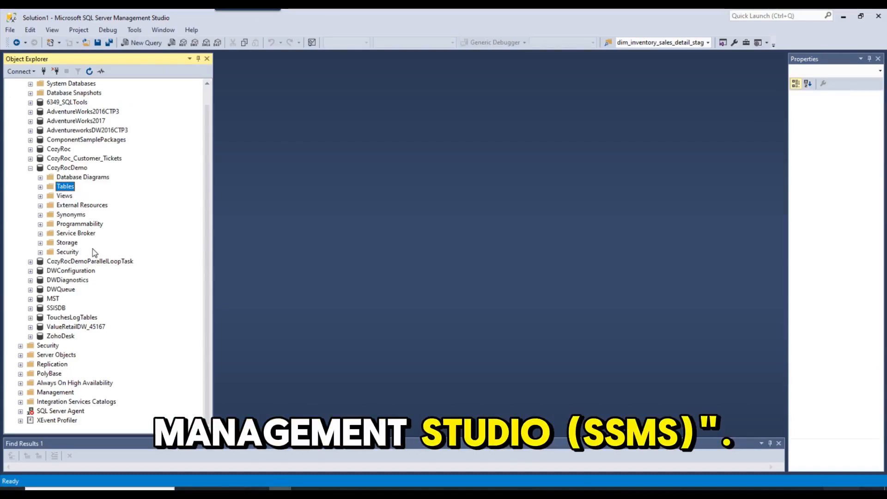
{"action": "left_click", "coordinate": [41, 187]}
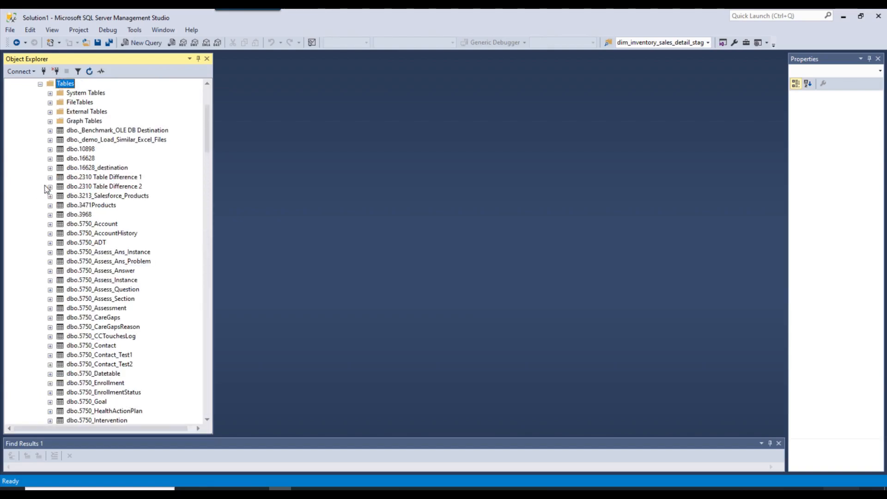
Query the top 1000 rows of dbo._demo_Load_Similar_Excel_Files and check the Region values of the loaded rows.
{"action": "right_click", "coordinate": [120, 140]}
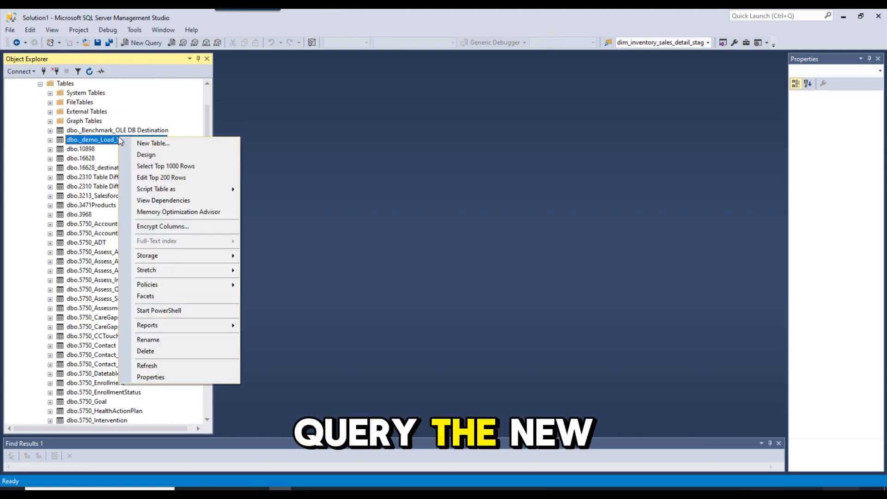
{"action": "left_click", "coordinate": [142, 166]}
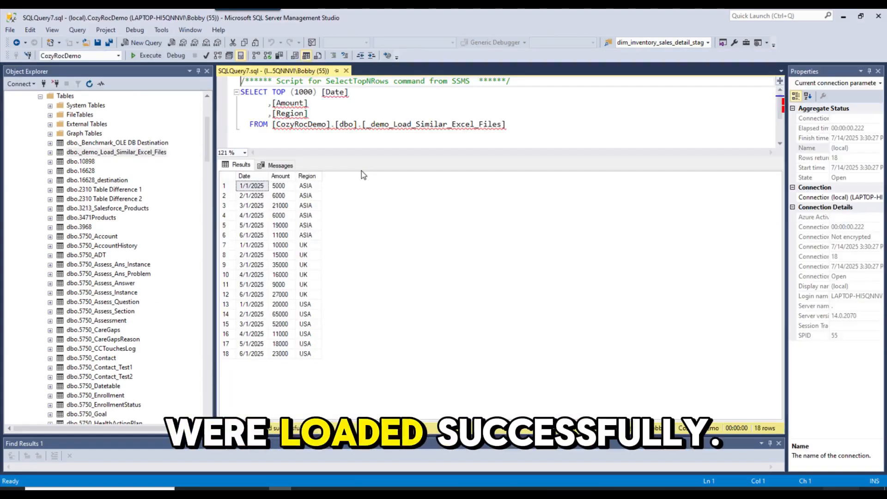
{"action": "left_click", "coordinate": [308, 197]}
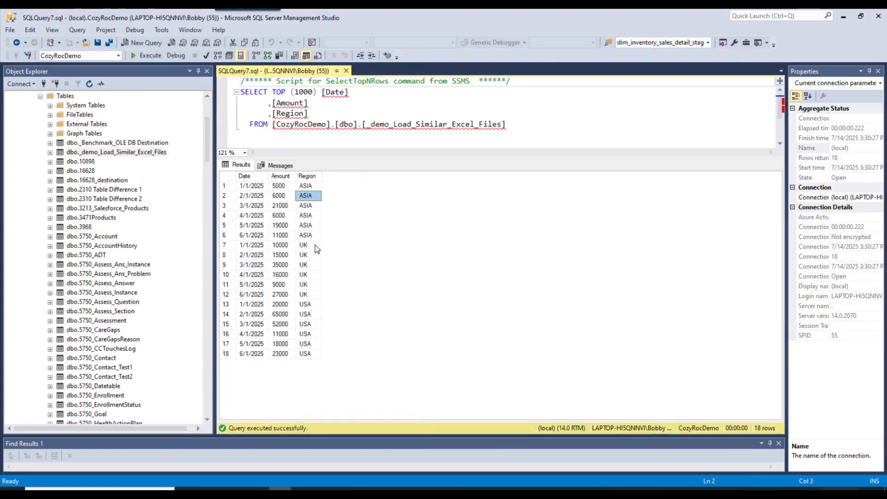
{"action": "left_click", "coordinate": [310, 257]}
{"action": "left_click", "coordinate": [307, 322]}
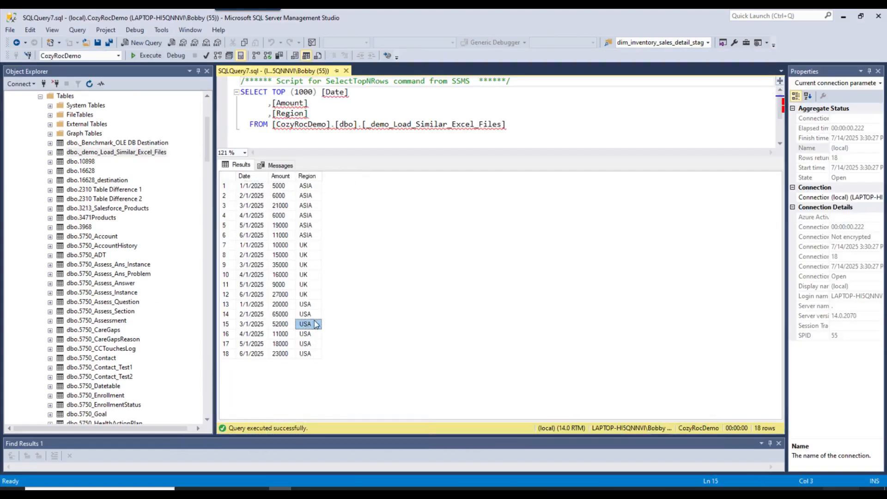